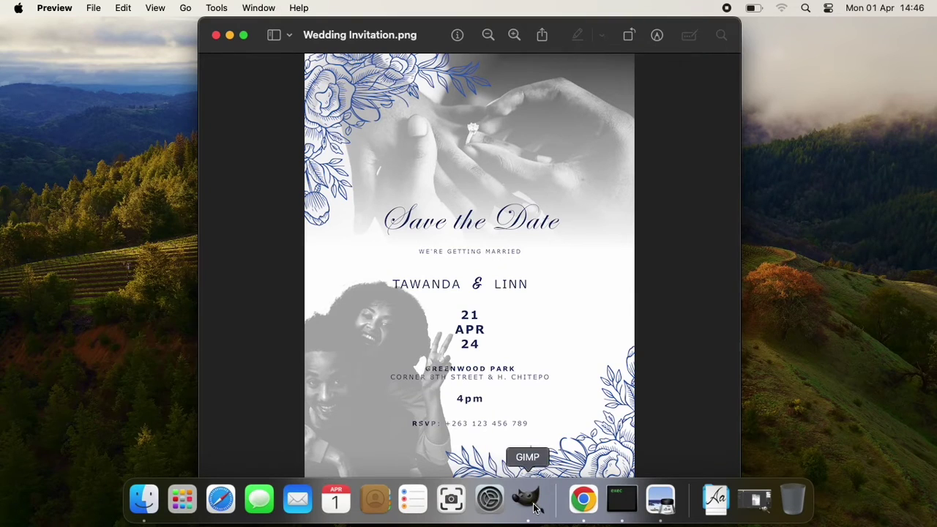
# Create a new A5 image at 300 ppi (1748×2480) filled with white
pyautogui.click(534, 505)
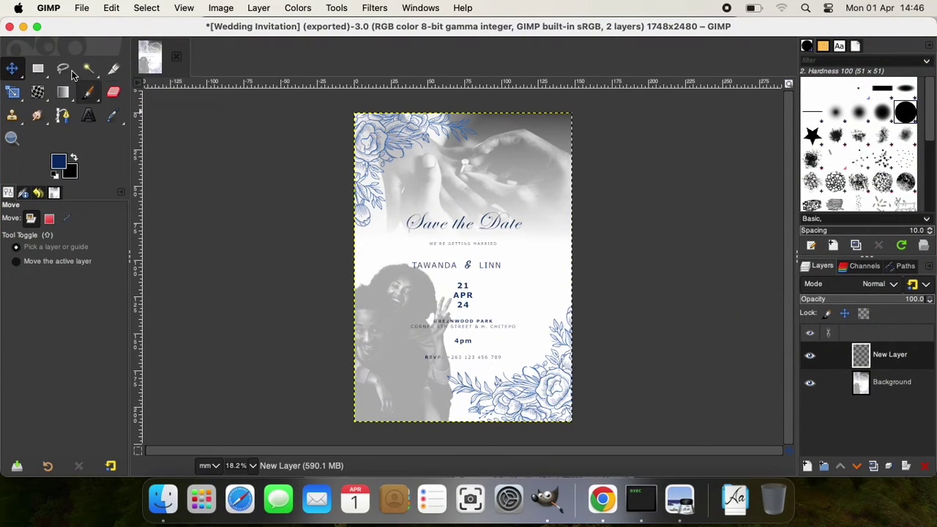
pyautogui.click(81, 9)
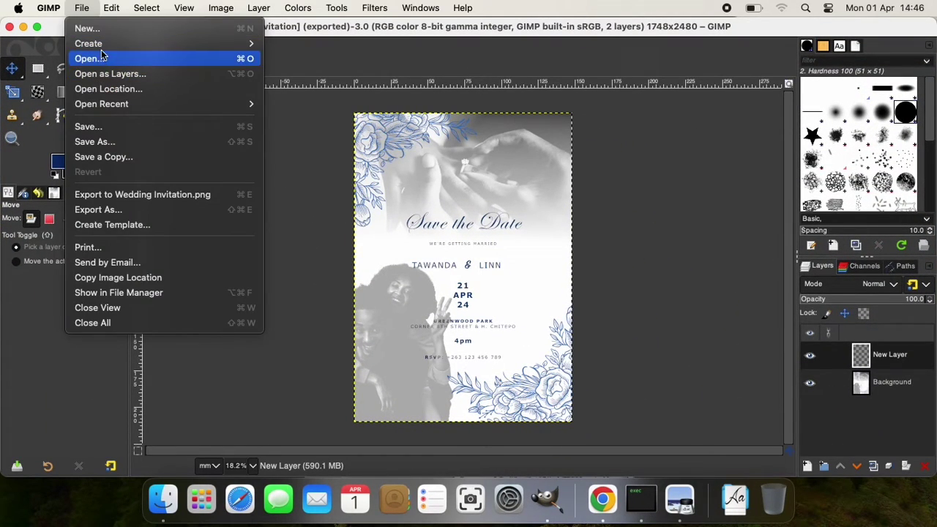
pyautogui.moveTo(103, 46)
pyautogui.click(104, 29)
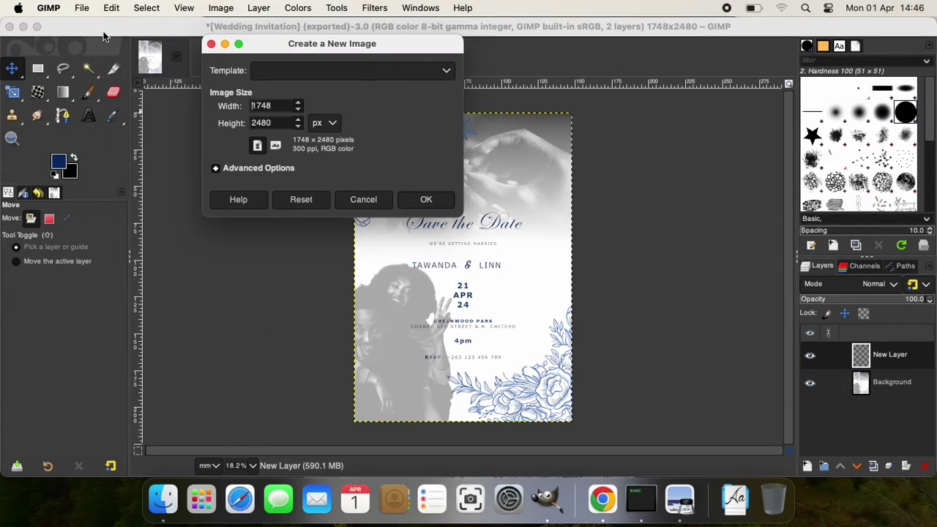
pyautogui.click(446, 71)
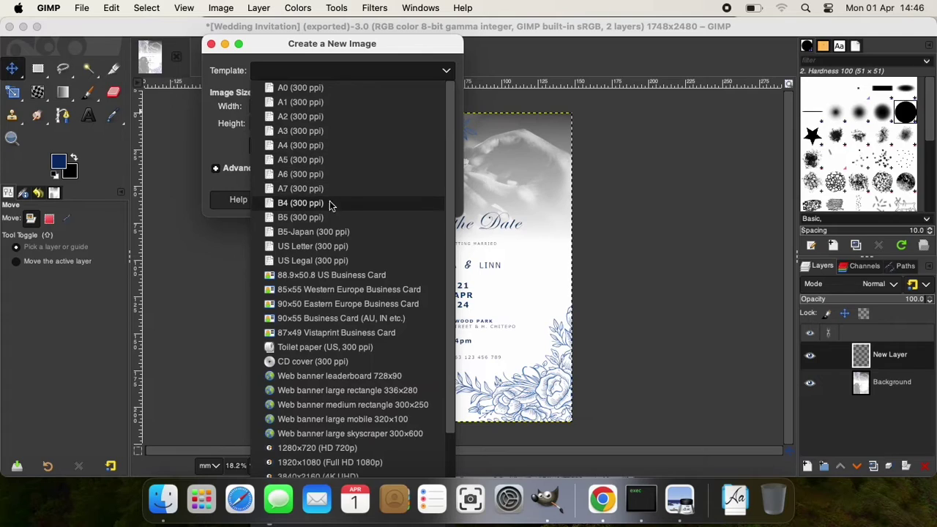
pyautogui.click(327, 161)
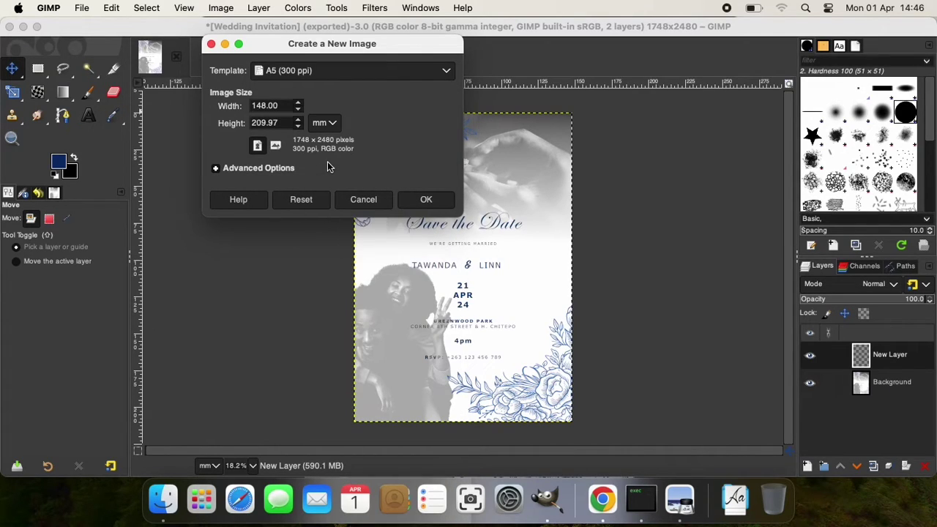
pyautogui.click(270, 169)
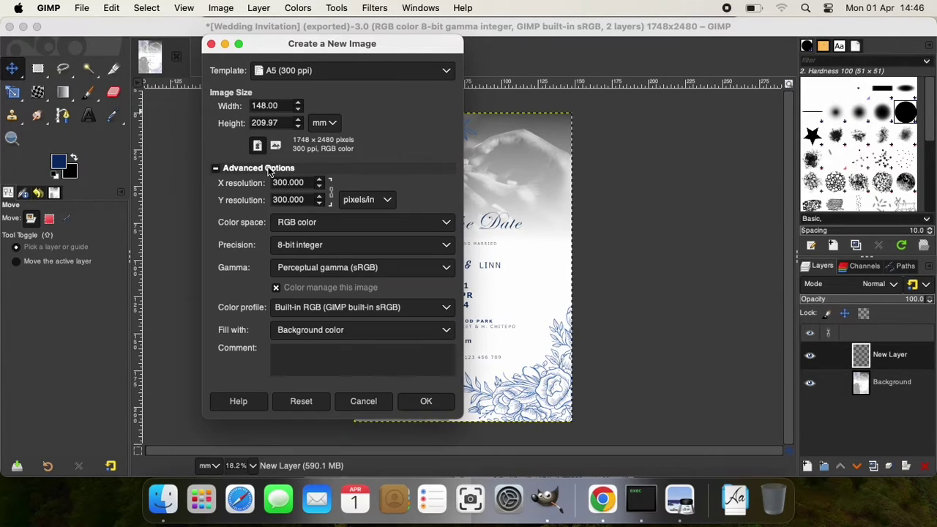
pyautogui.click(444, 333)
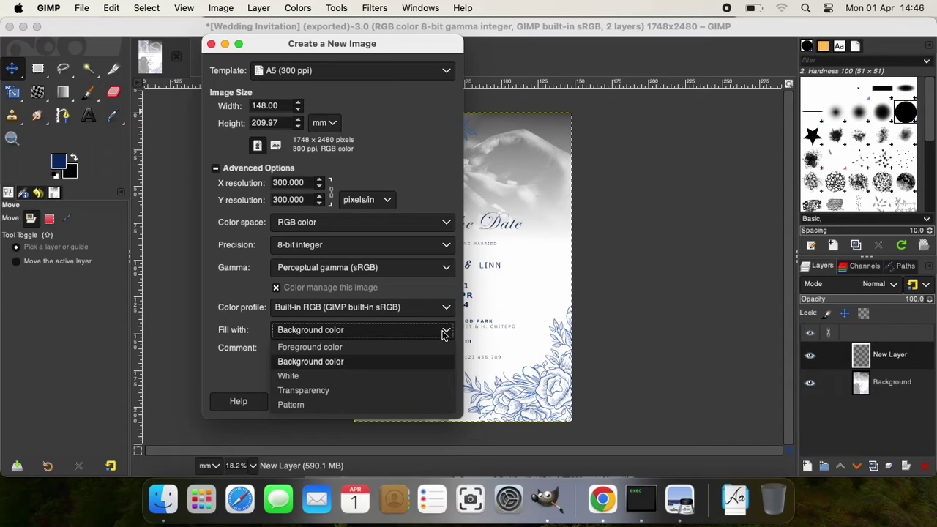
pyautogui.click(331, 376)
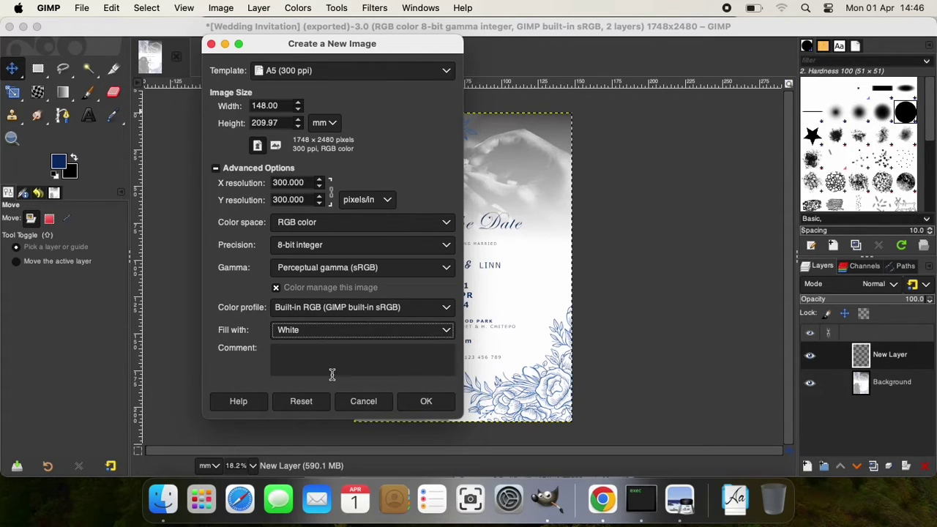
pyautogui.click(428, 403)
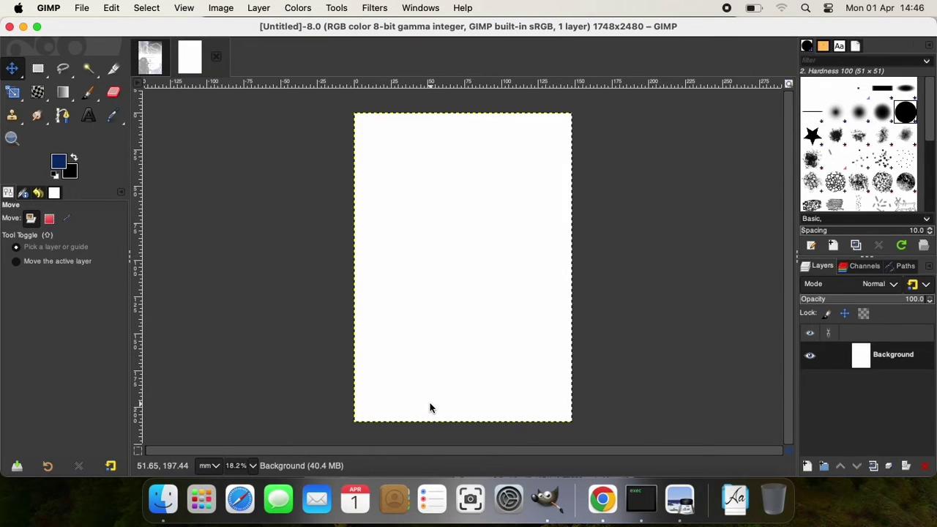
# Drag the ring-hands photo onto the blank A5 page as a new layer
pyautogui.click(156, 56)
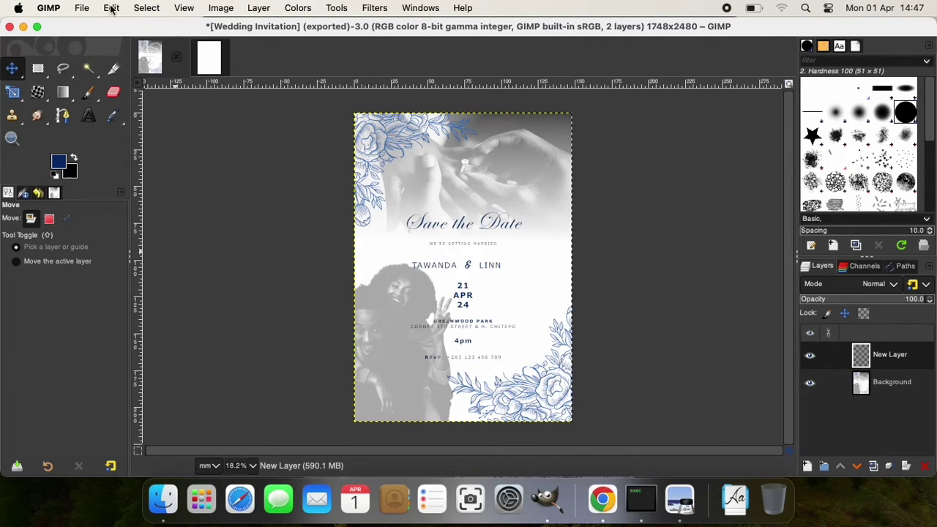
pyautogui.click(210, 57)
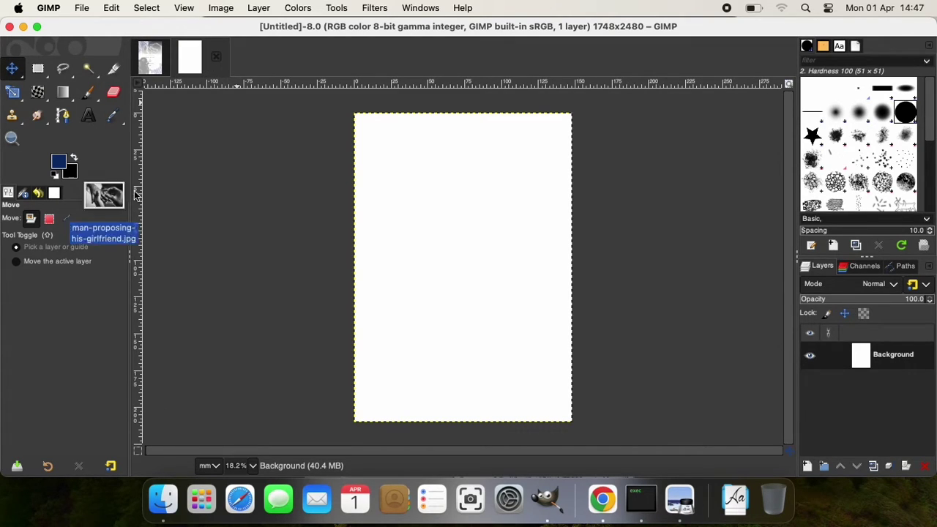
pyautogui.moveTo(103, 212); pyautogui.dragTo(477, 189)
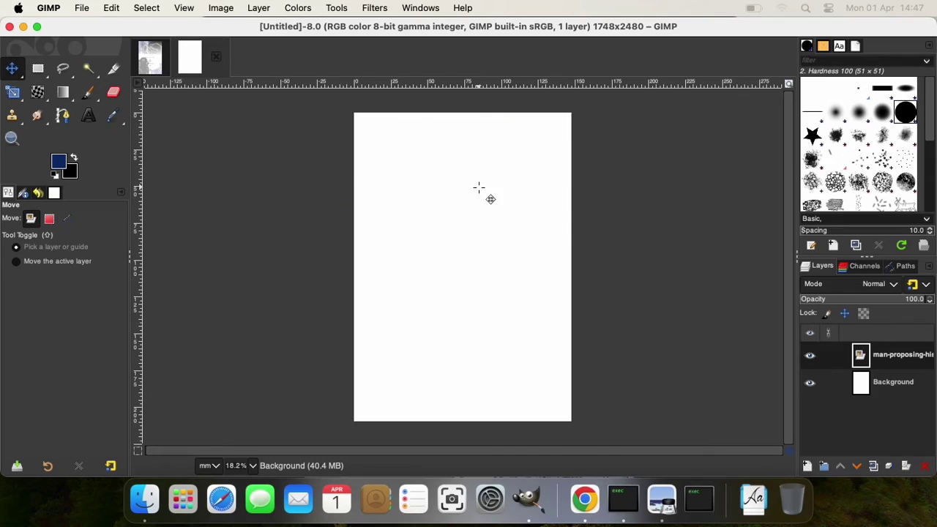
# Scale the photo to about 1783×1138 px, spanning the top of the page
pyautogui.click(12, 92)
pyautogui.moveTo(556, 344); pyautogui.dragTo(500, 223)
pyautogui.moveTo(387, 171); pyautogui.dragTo(498, 208)
pyautogui.moveTo(619, 284); pyautogui.dragTo(601, 256)
pyautogui.moveTo(463, 183)
pyautogui.mouseDown()
pyautogui.moveTo(455, 180)
pyautogui.moveTo(465, 181)
pyautogui.mouseUp()
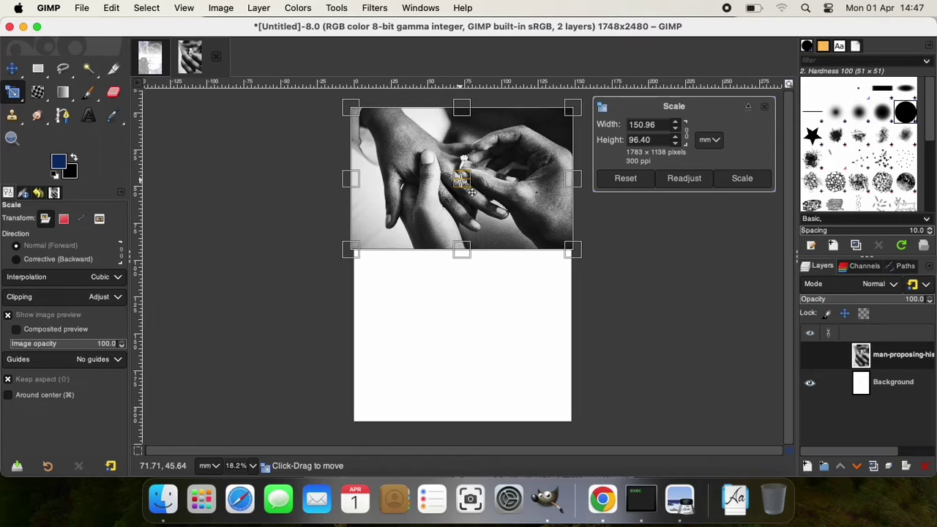
pyautogui.click(761, 183)
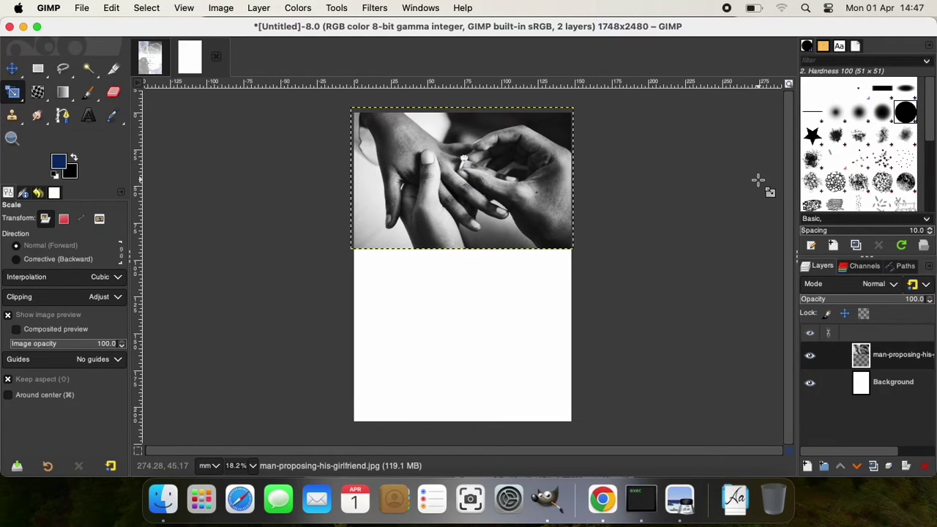
# Compare the new header against the finished Wedding Invitation
pyautogui.click(190, 57)
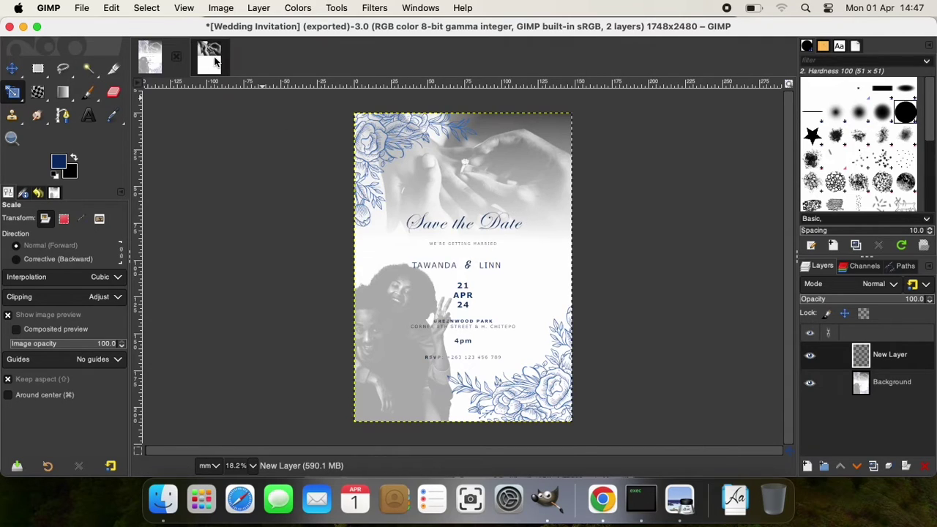
pyautogui.click(213, 62)
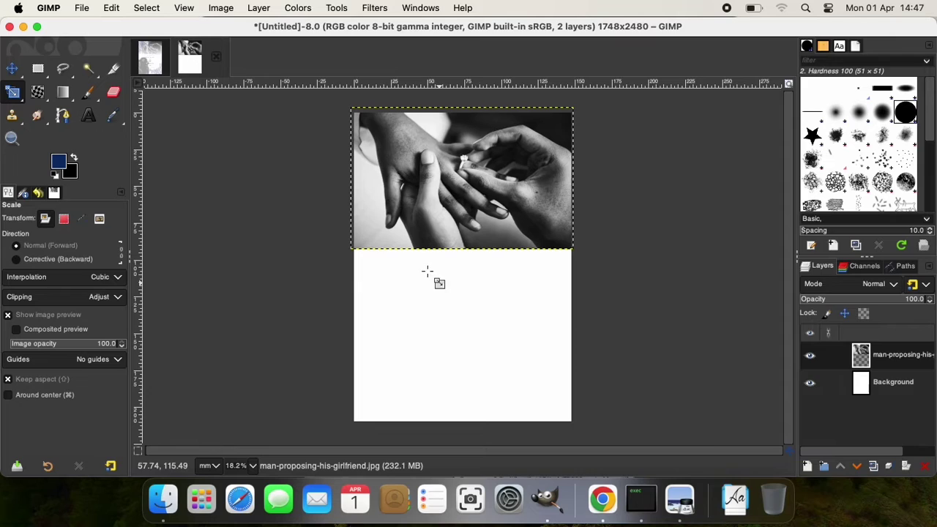
pyautogui.click(156, 60)
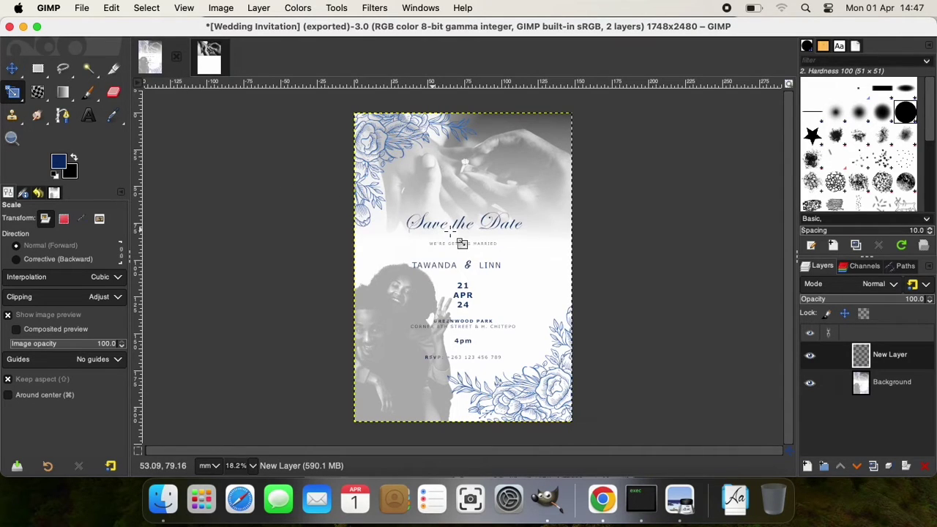
pyautogui.click(211, 60)
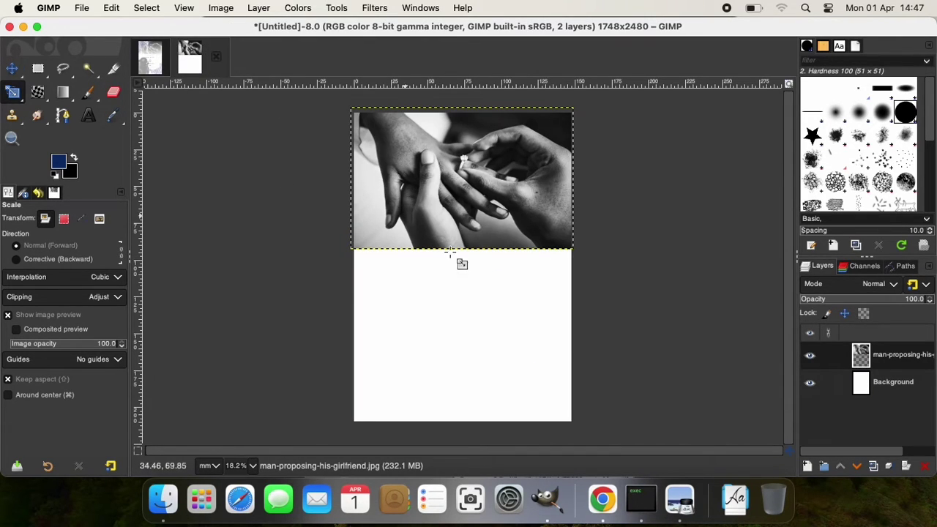
# Add a new transparent layer named 'White Gradient'
pyautogui.click(807, 466)
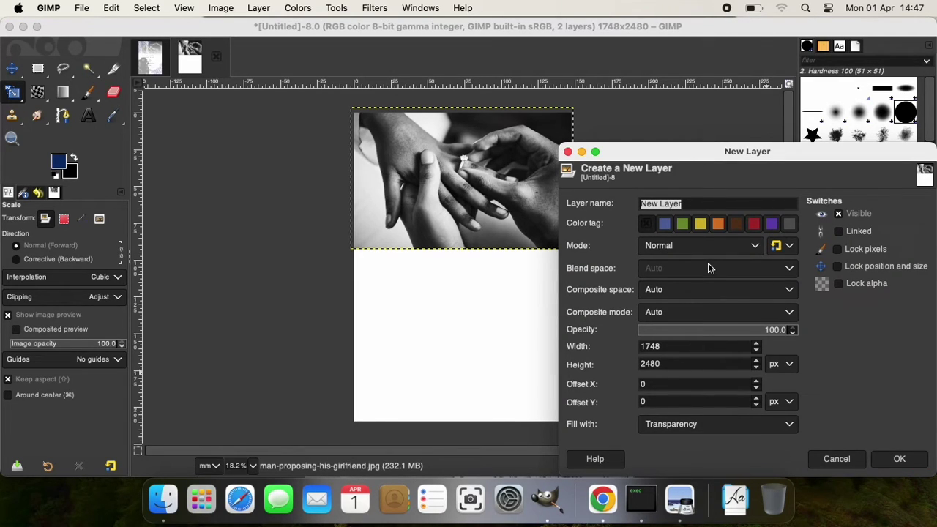
pyautogui.write('White Gradient')
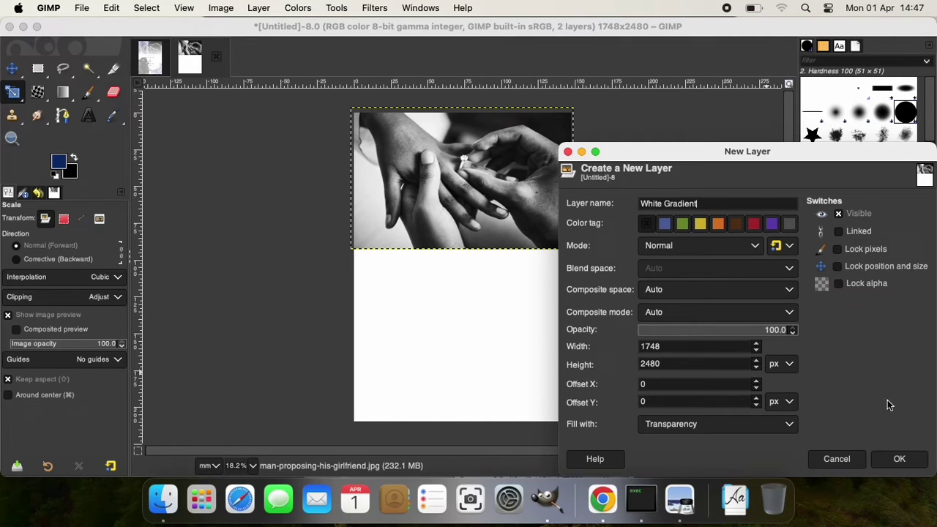
pyautogui.click(896, 459)
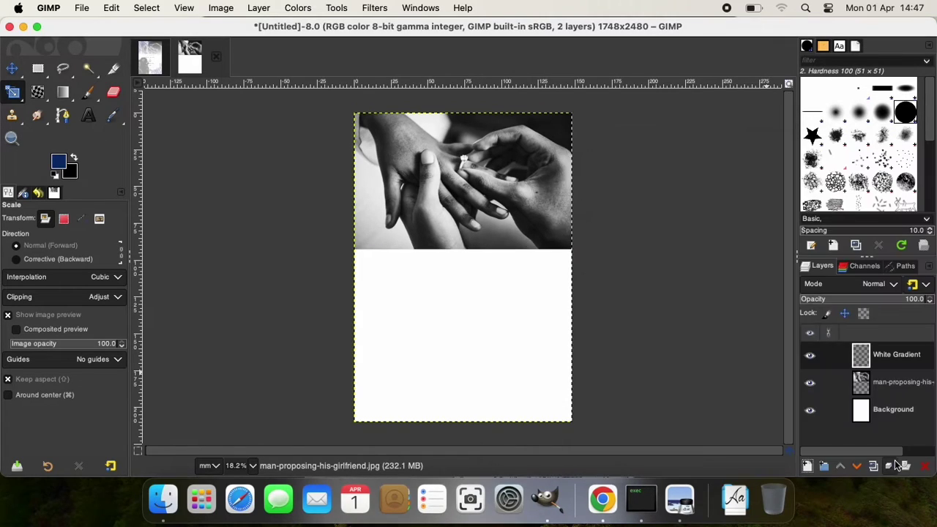
# Set up the Gradient tool with white foreground and the FG to Transparent preset
pyautogui.click(61, 96)
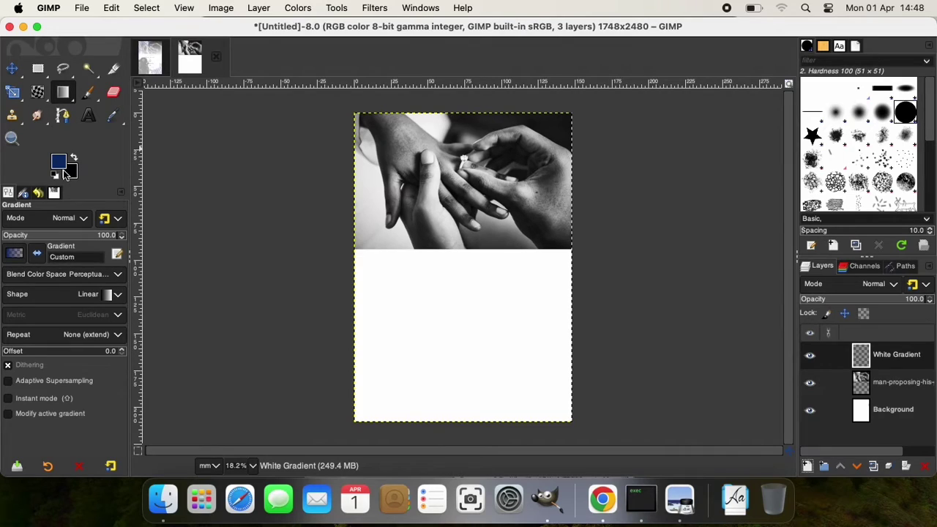
pyautogui.click(56, 176)
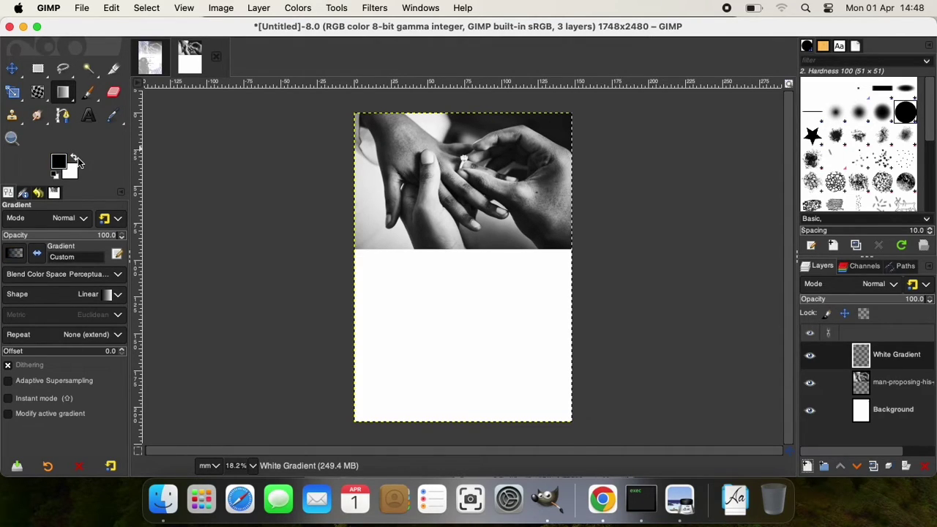
pyautogui.click(75, 158)
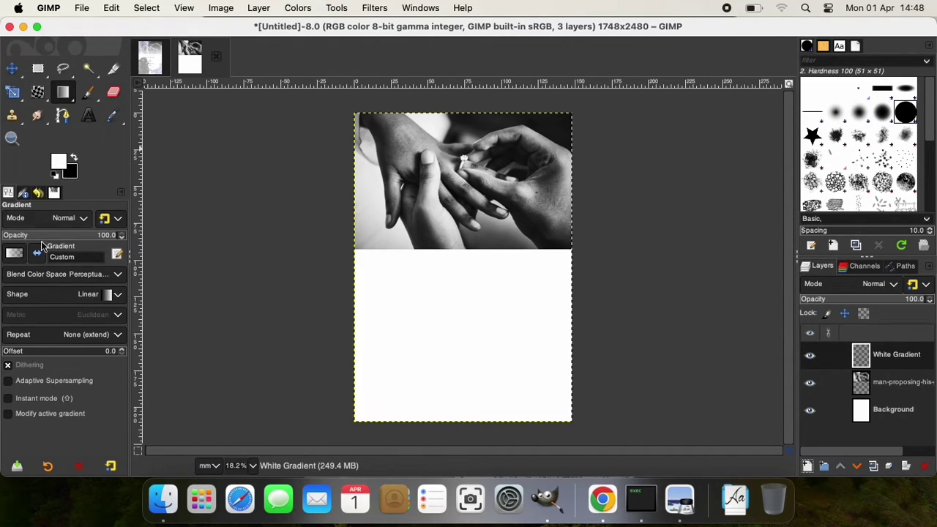
pyautogui.click(13, 253)
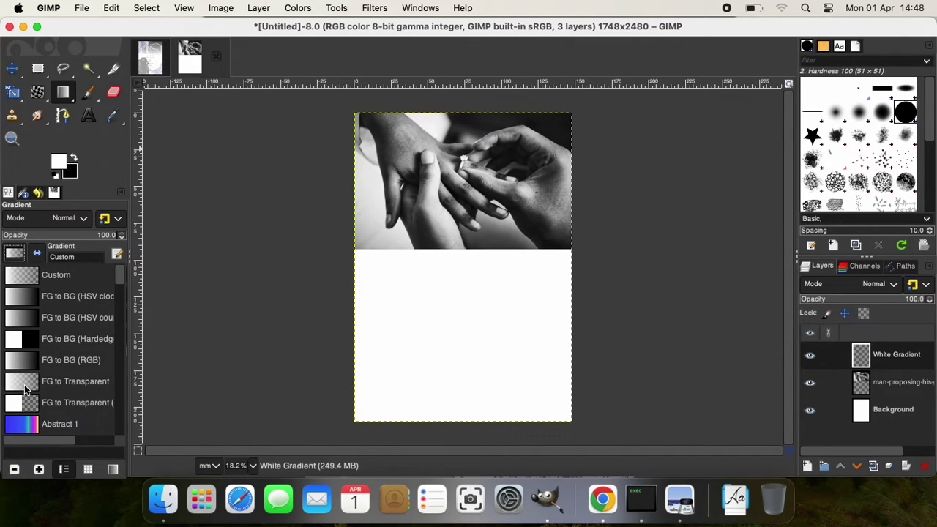
pyautogui.click(24, 388)
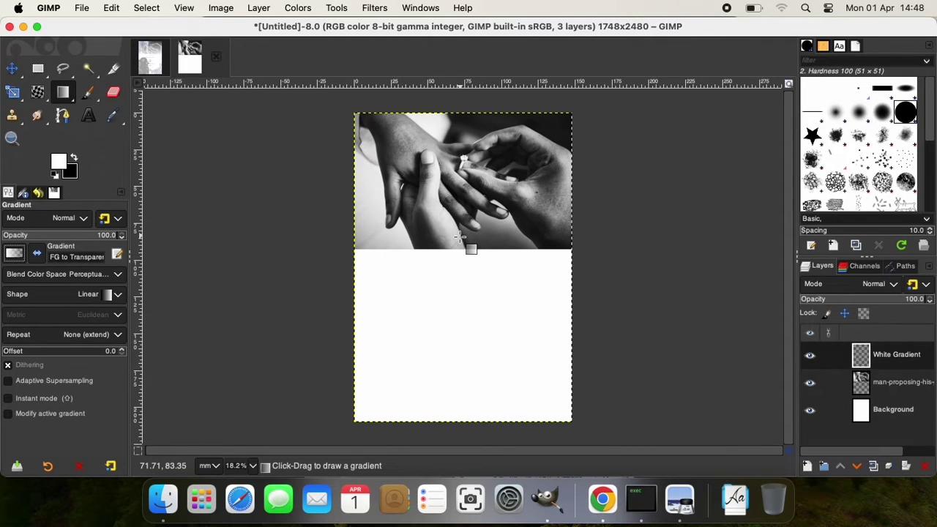
# Draw a white fade upward over the photo's lower half, tuning its start and midpoint
pyautogui.moveTo(459, 237); pyautogui.dragTo(458, 108)
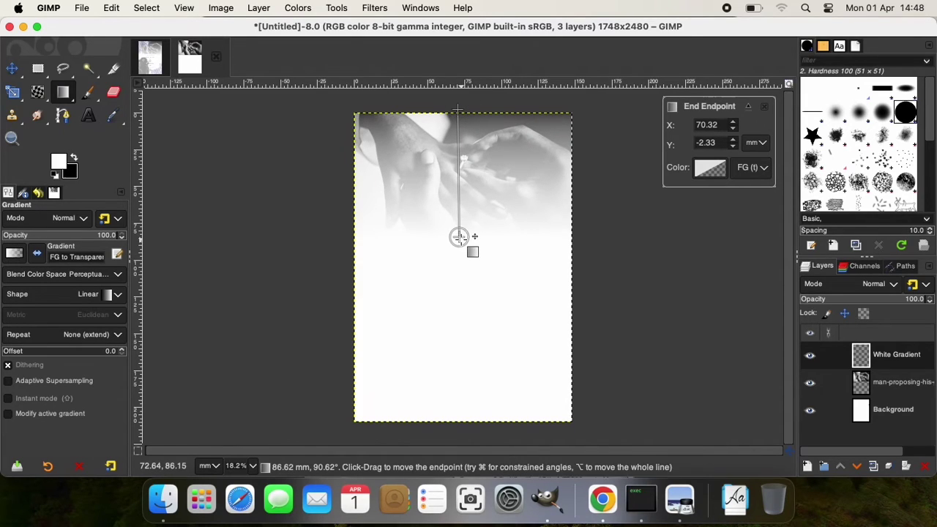
pyautogui.moveTo(459, 236)
pyautogui.mouseDown()
pyautogui.moveTo(464, 255)
pyautogui.moveTo(458, 248)
pyautogui.mouseUp()
pyautogui.moveTo(459, 178); pyautogui.dragTo(459, 200)
pyautogui.moveTo(457, 248); pyautogui.dragTo(461, 246)
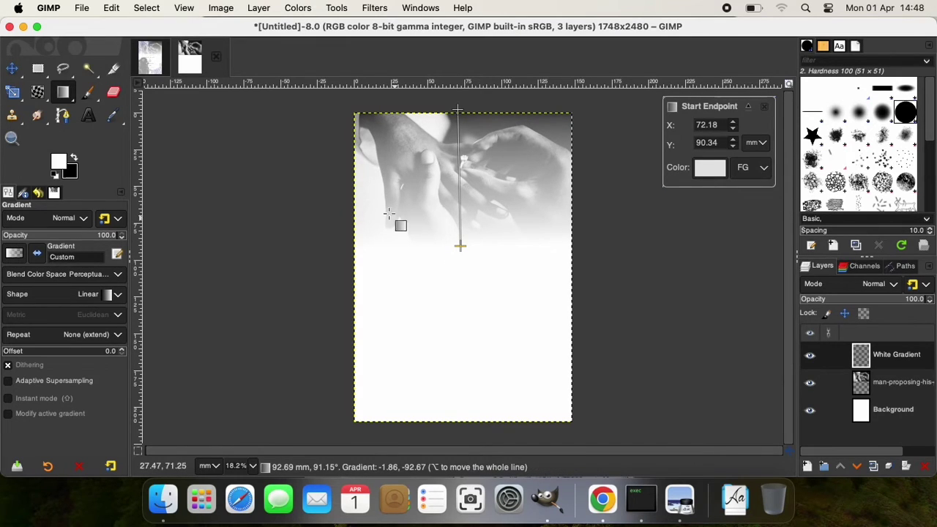
pyautogui.press('m')
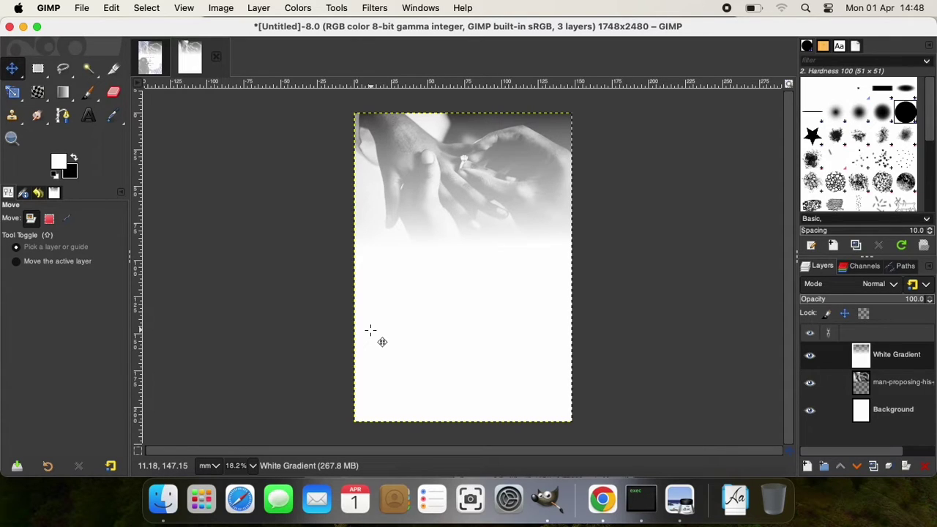
# Bring Untitled-2.png's floral corners in as a layer and move it to the top-left
pyautogui.click(151, 57)
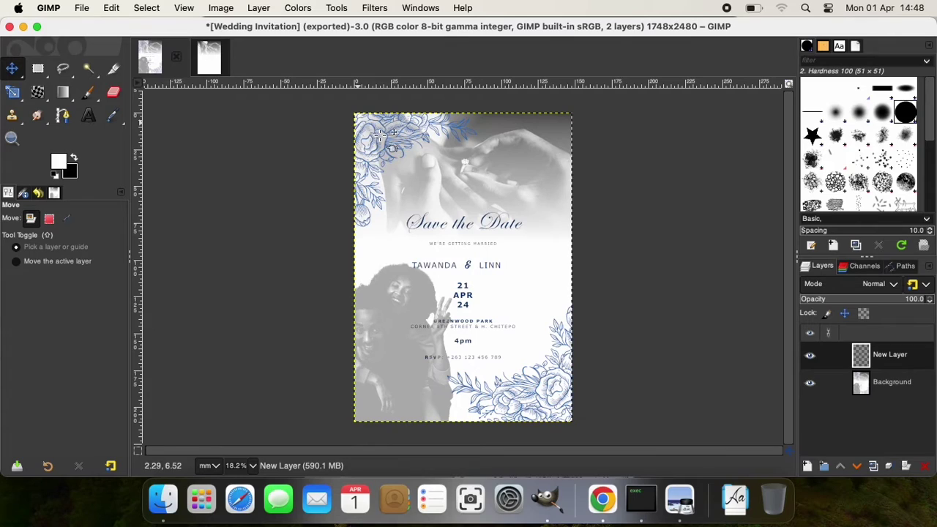
pyautogui.click(213, 63)
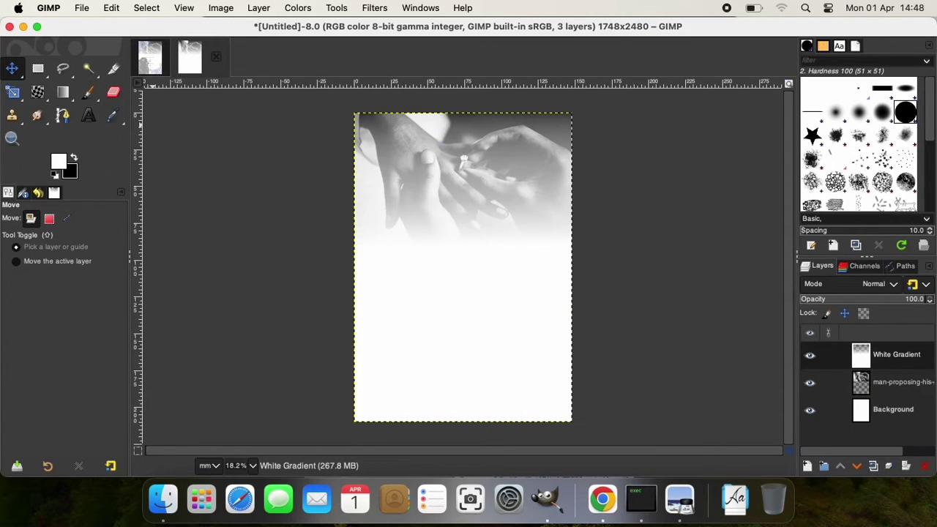
pyautogui.moveTo(5, 207); pyautogui.dragTo(421, 253)
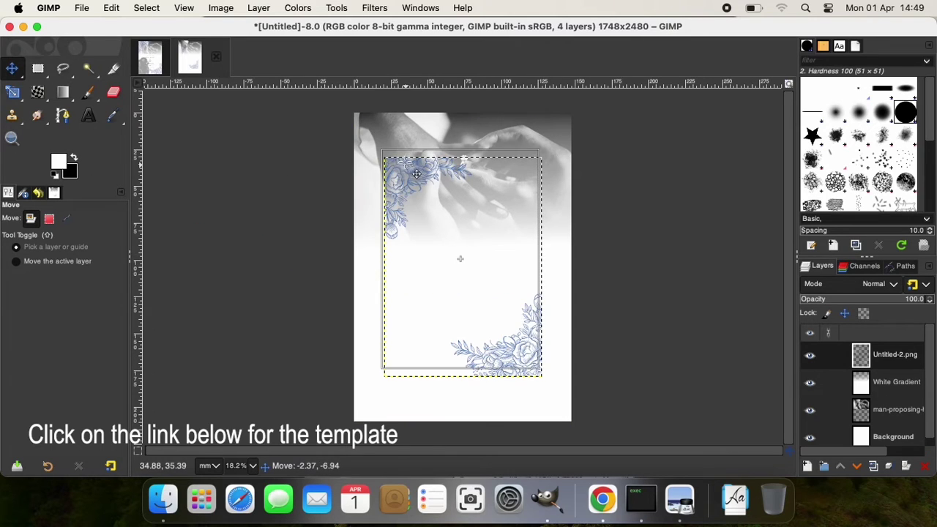
pyautogui.moveTo(408, 173); pyautogui.dragTo(377, 127)
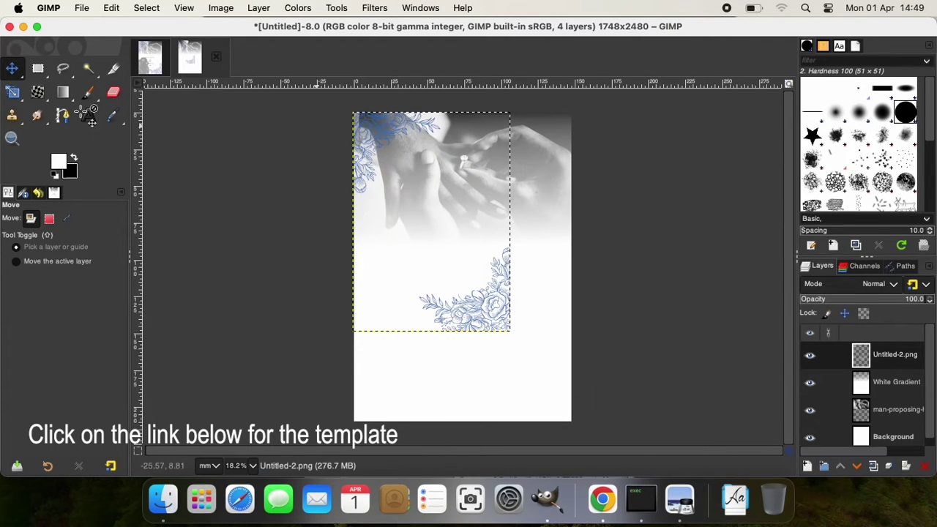
# Enlarge the floral layer so the flowers fill the top-left and bottom-right corners
pyautogui.click(13, 92)
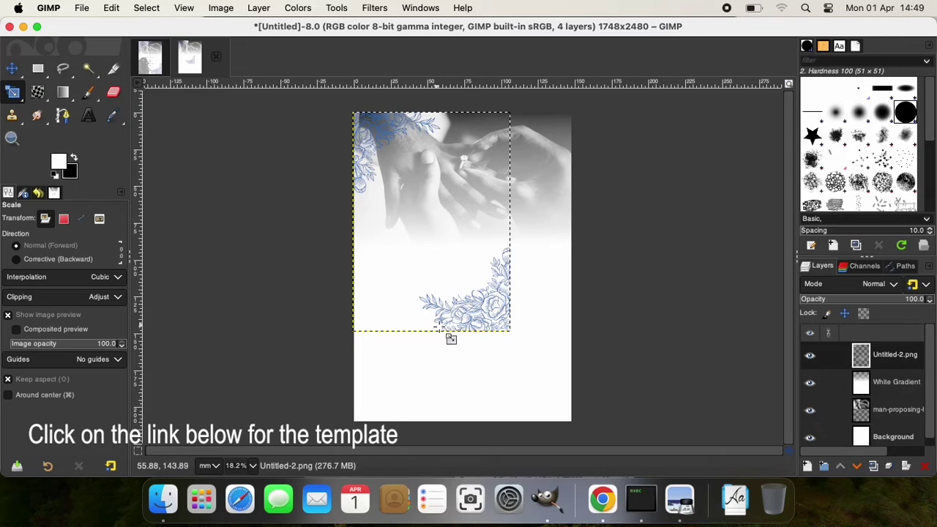
pyautogui.click(482, 327)
pyautogui.moveTo(515, 333); pyautogui.dragTo(579, 426)
pyautogui.click(742, 178)
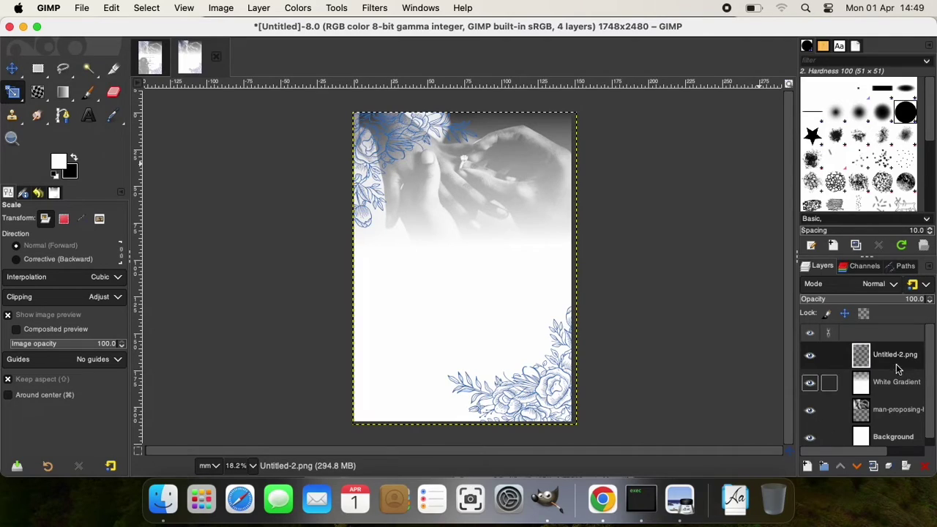
pyautogui.click(301, 9)
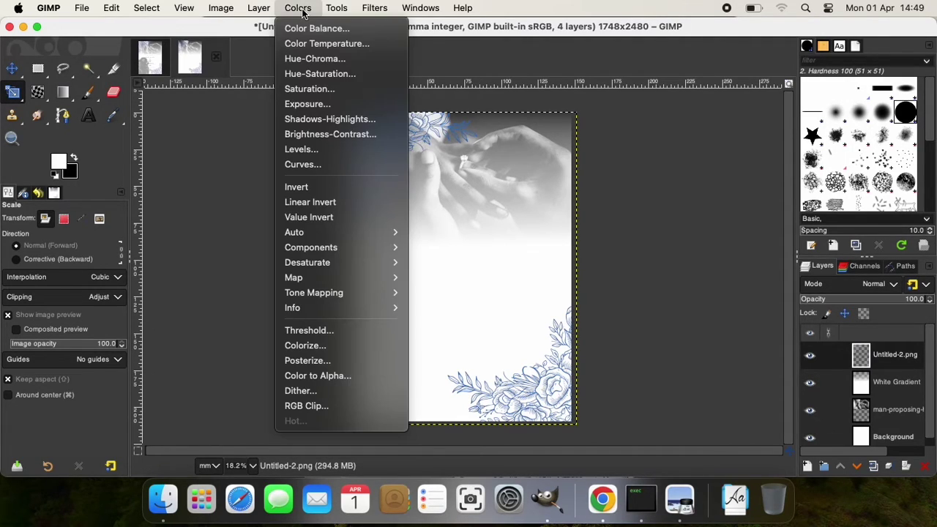
pyautogui.click(321, 76)
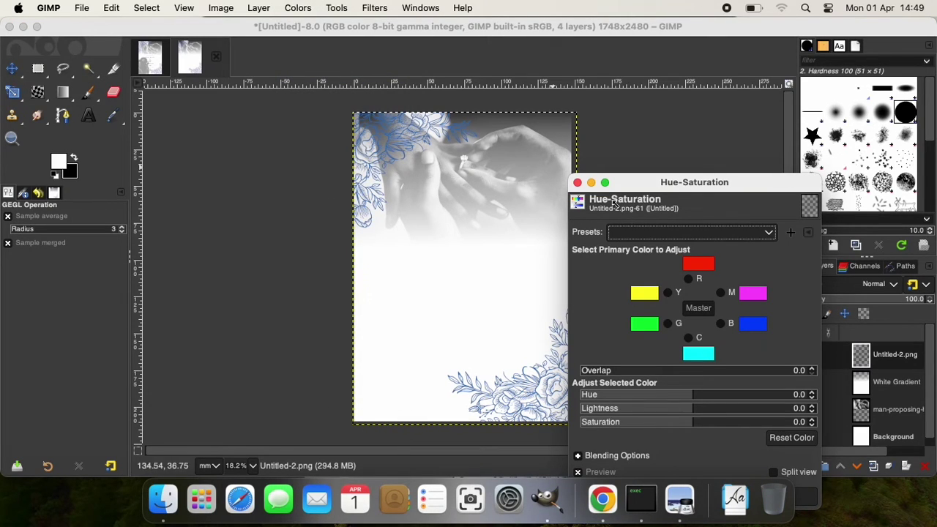
pyautogui.moveTo(701, 394); pyautogui.dragTo(750, 417)
pyautogui.moveTo(759, 191); pyautogui.dragTo(740, 110)
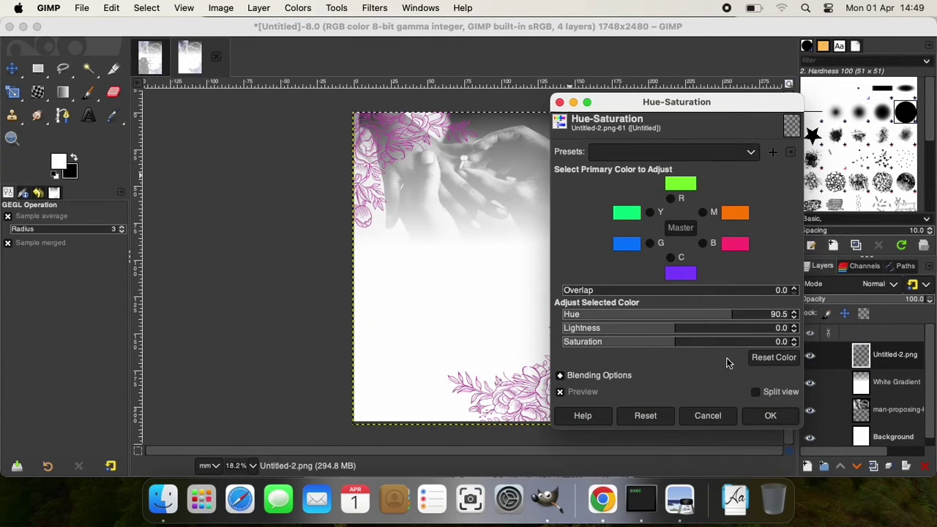
pyautogui.click(723, 417)
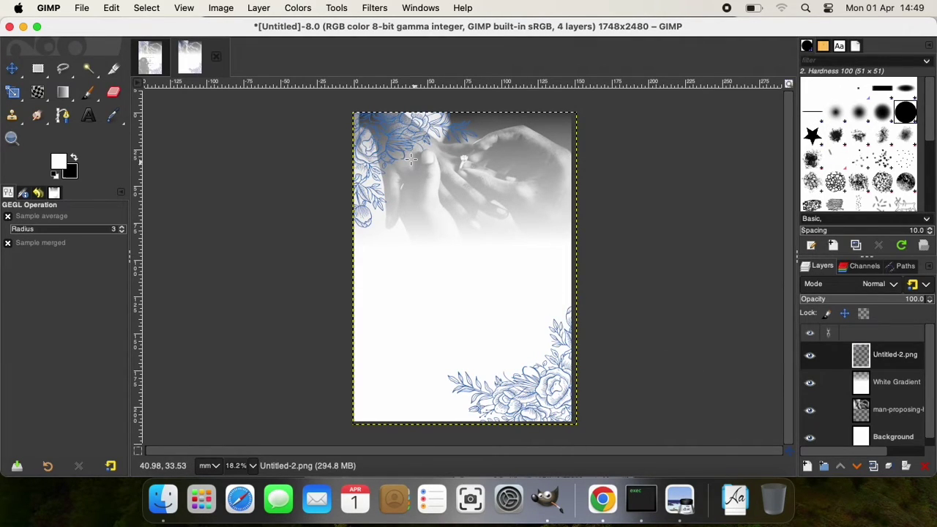
pyautogui.click(885, 391)
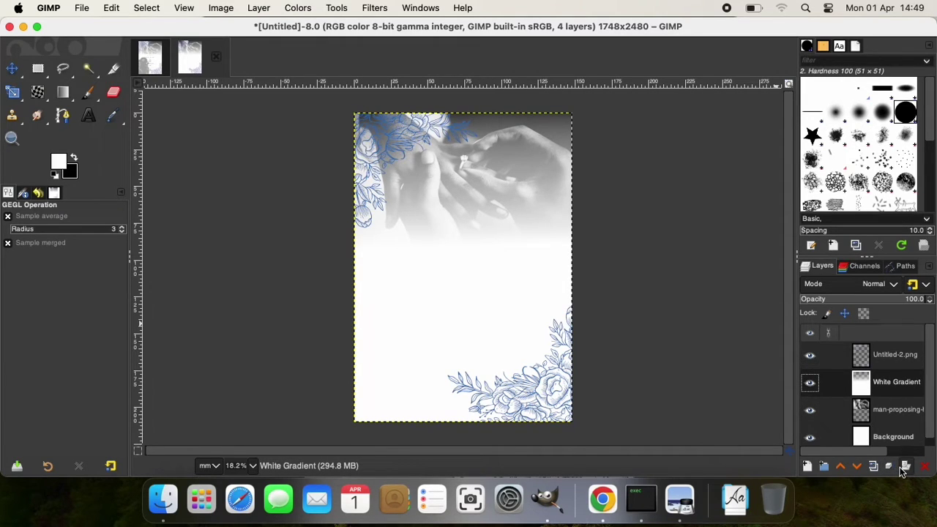
# Add a transparent layer named 'Corner Gradient' above the White Gradient layer
pyautogui.click(806, 466)
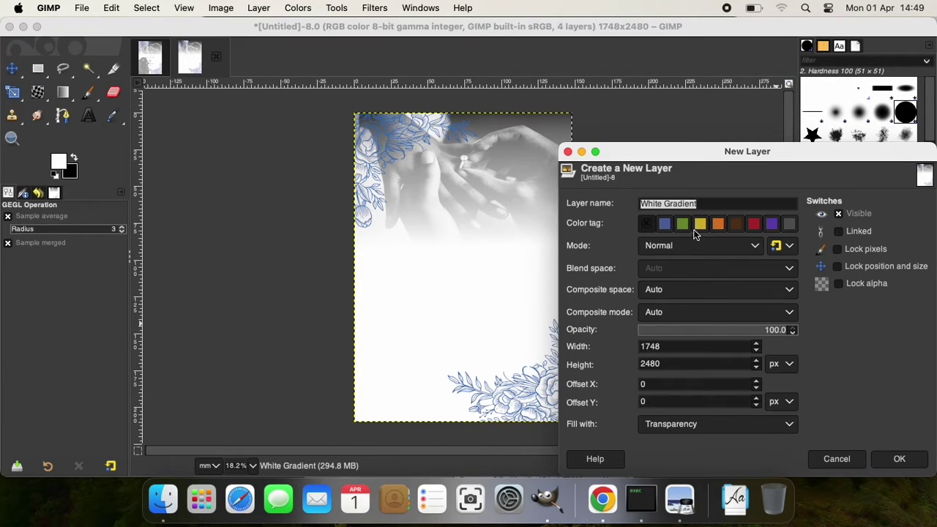
pyautogui.doubleClick(651, 204)
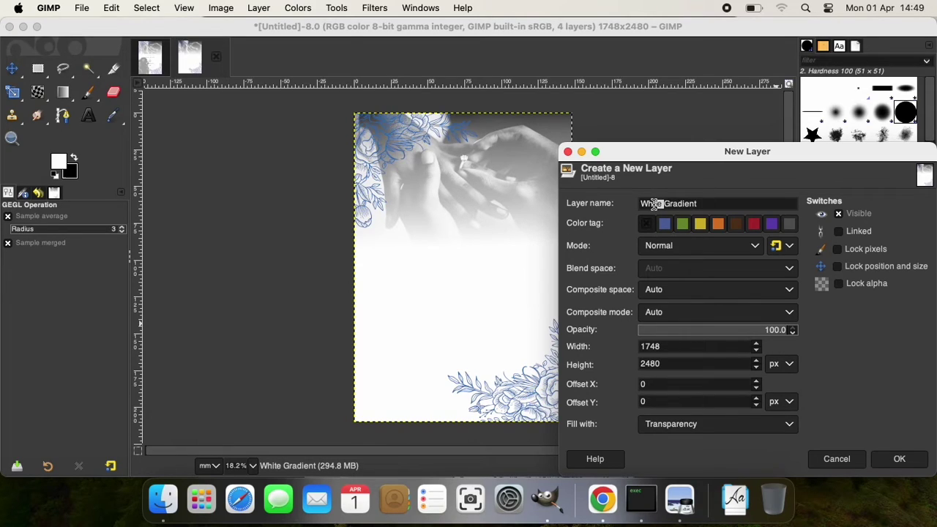
pyautogui.write('Corner')
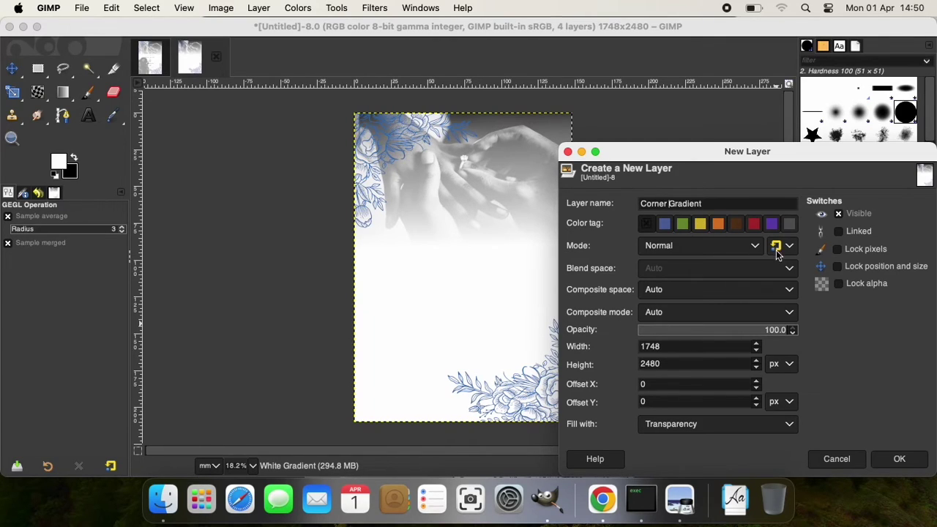
pyautogui.click(899, 459)
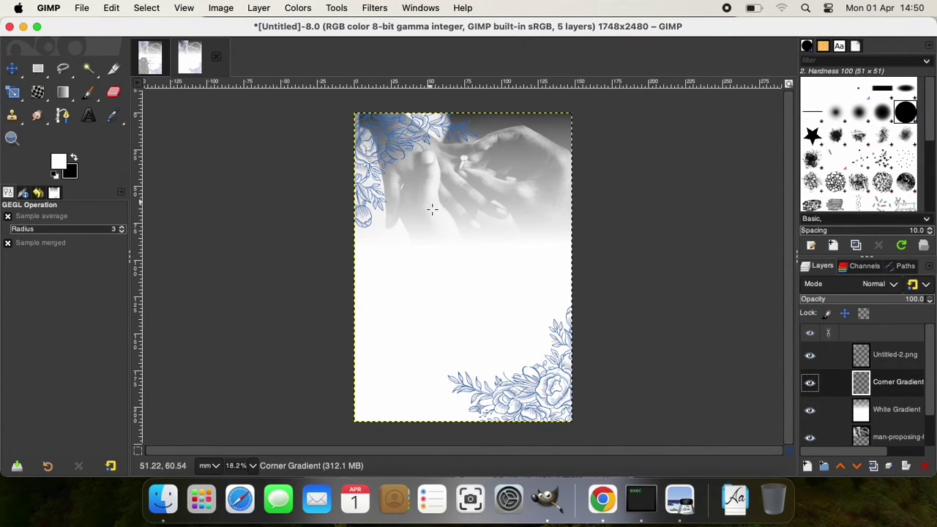
# Draw a white fade diagonally inward from the page's top-left corner, adjusting start, midpoint and end
pyautogui.click(65, 90)
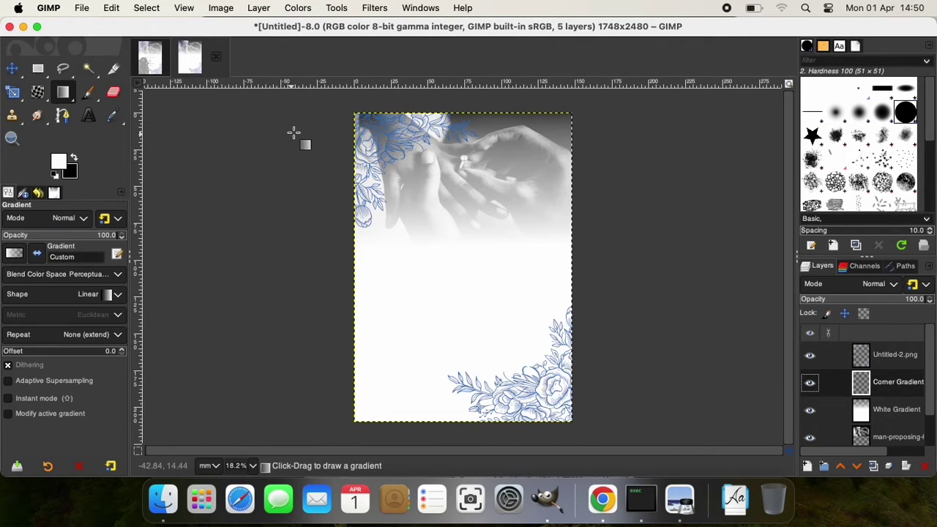
pyautogui.moveTo(349, 109); pyautogui.dragTo(423, 170)
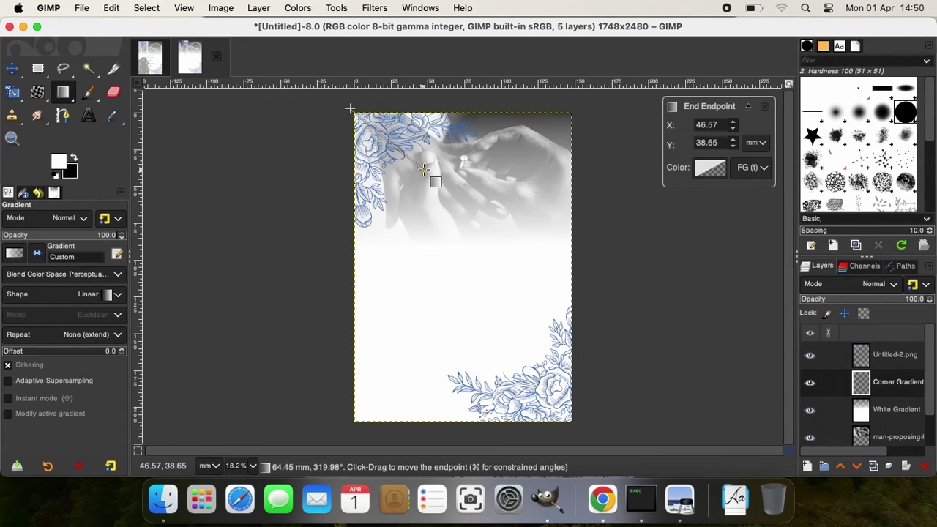
pyautogui.moveTo(348, 109); pyautogui.dragTo(349, 109)
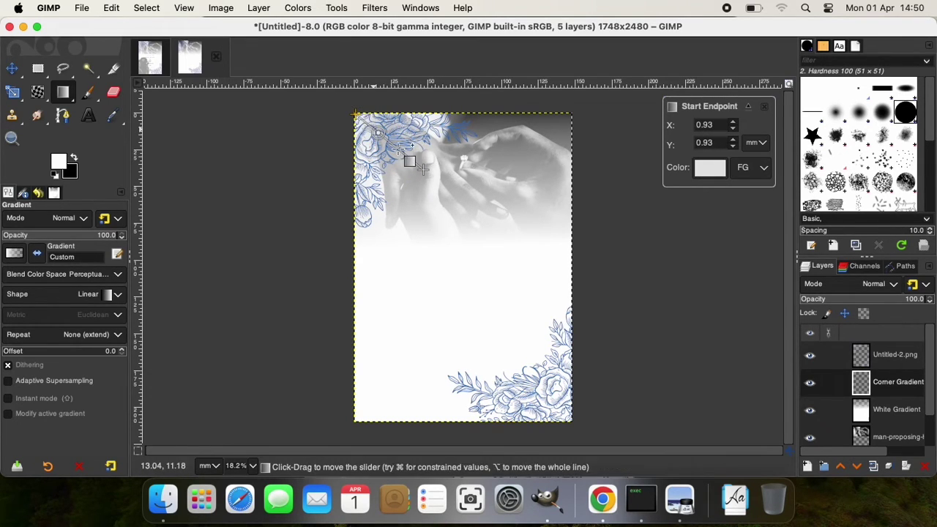
pyautogui.moveTo(386, 138); pyautogui.dragTo(372, 128)
pyautogui.moveTo(425, 169); pyautogui.dragTo(430, 150)
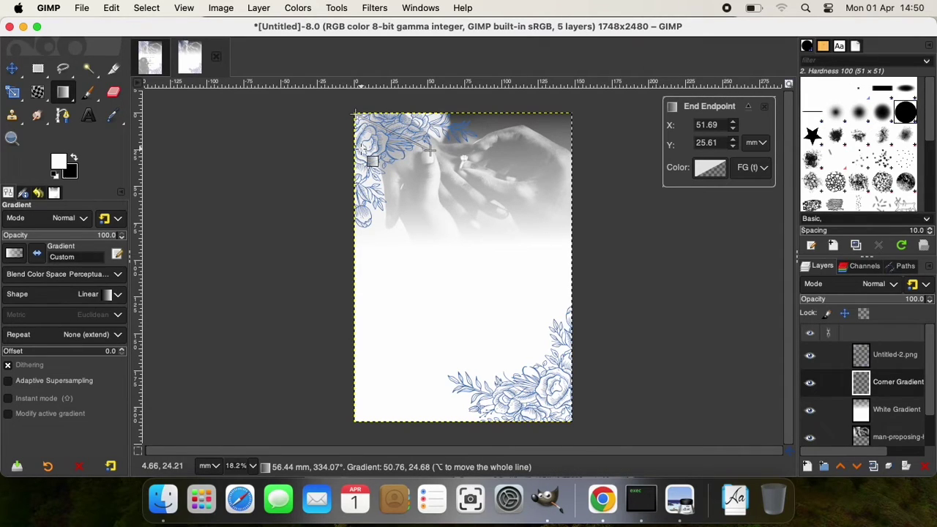
# Commit the corner fade and compare the page with the finished Wedding Invitation
pyautogui.click(12, 68)
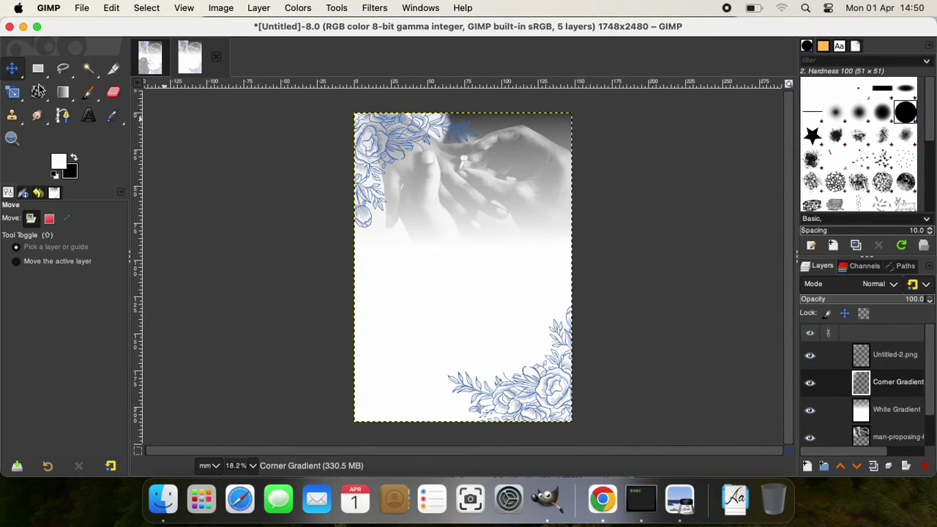
pyautogui.click(151, 64)
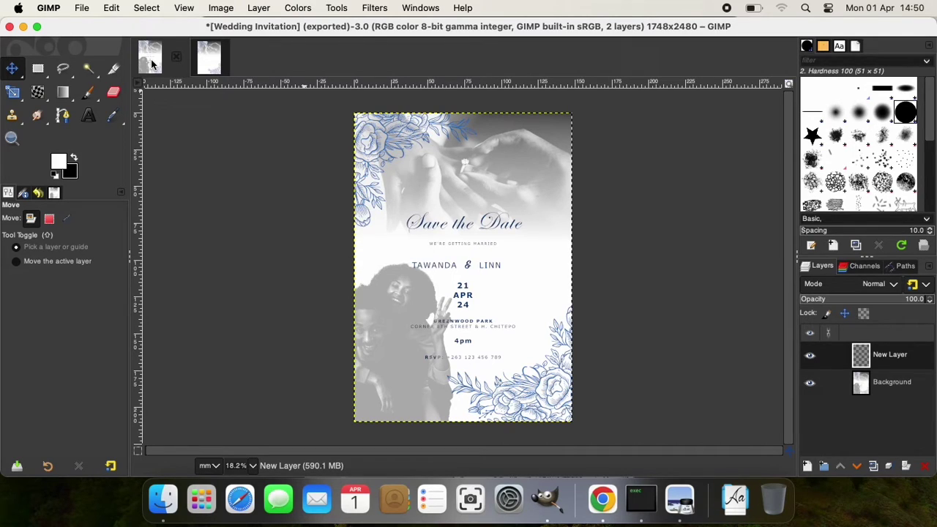
pyautogui.click(216, 57)
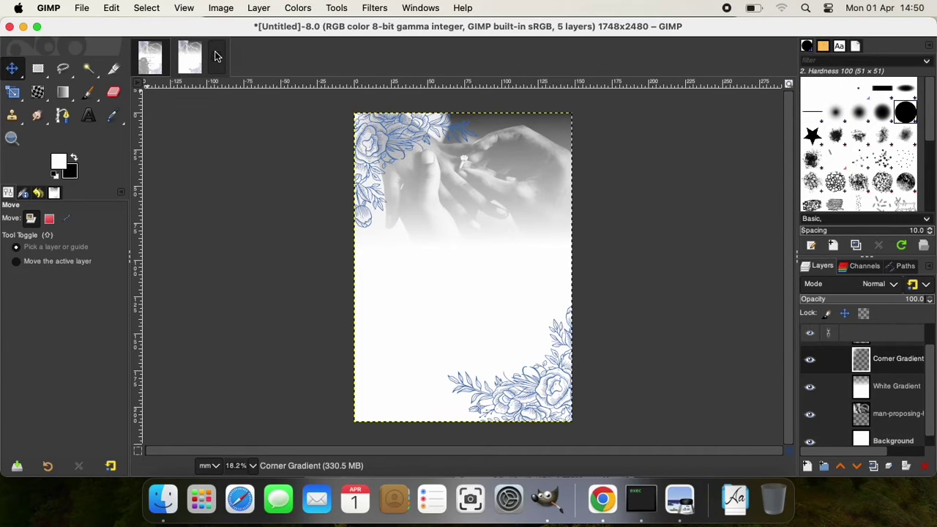
# Type 'Save the Date' in dark blue (092c6b) over the header photo
pyautogui.click(92, 119)
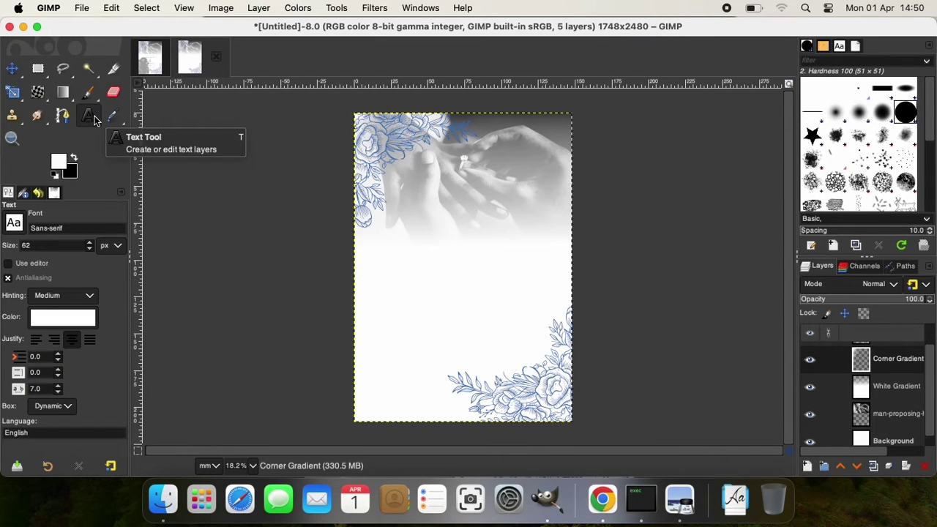
pyautogui.click(74, 322)
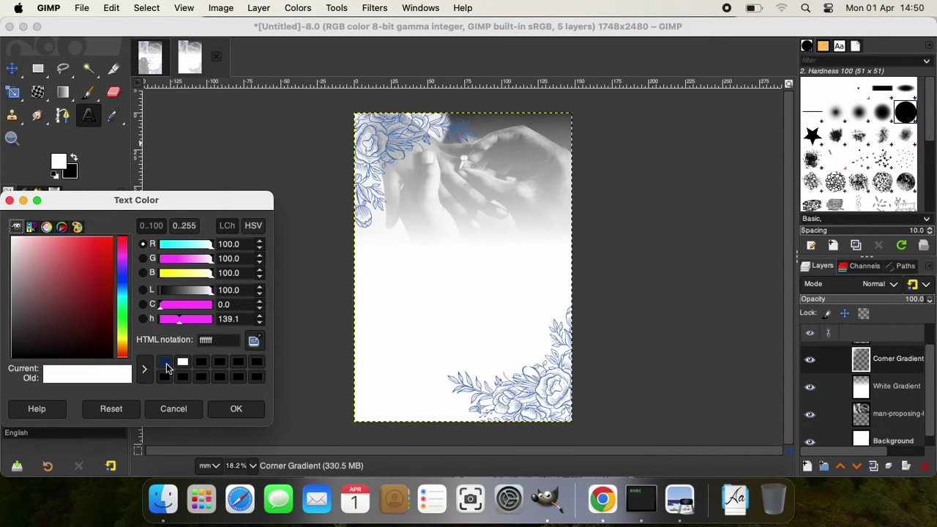
pyautogui.click(165, 363)
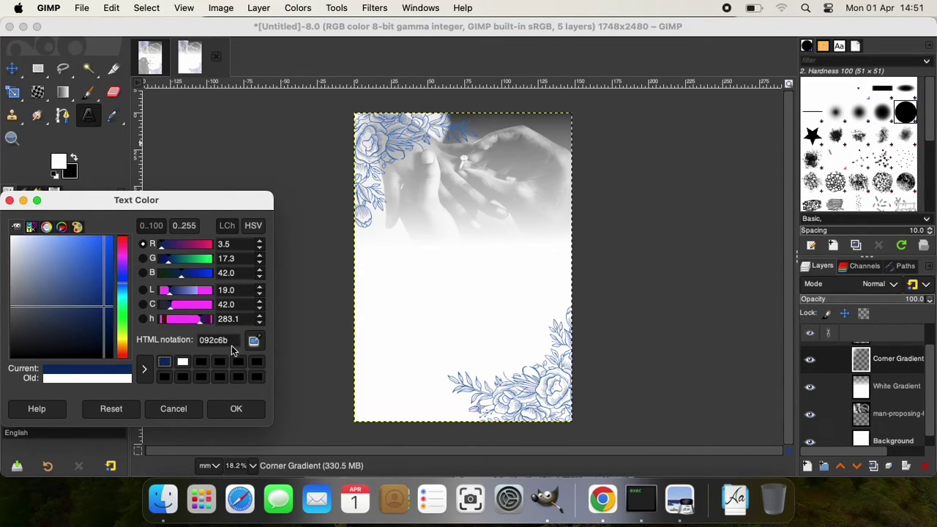
pyautogui.click(240, 413)
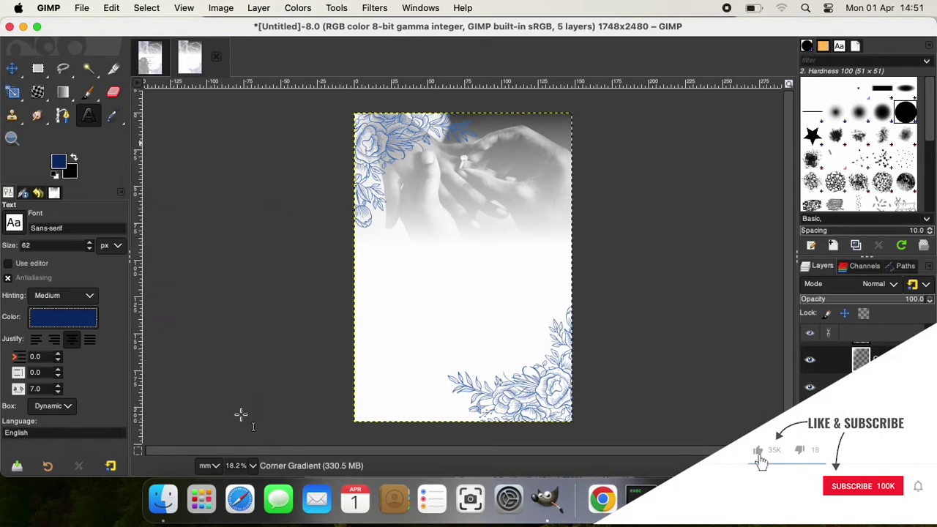
pyautogui.click(406, 205)
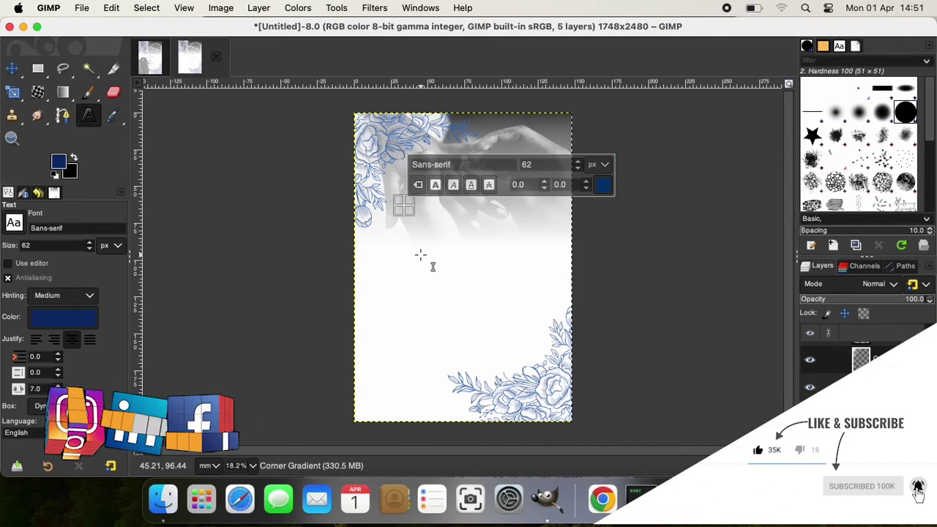
pyautogui.write('Sa')
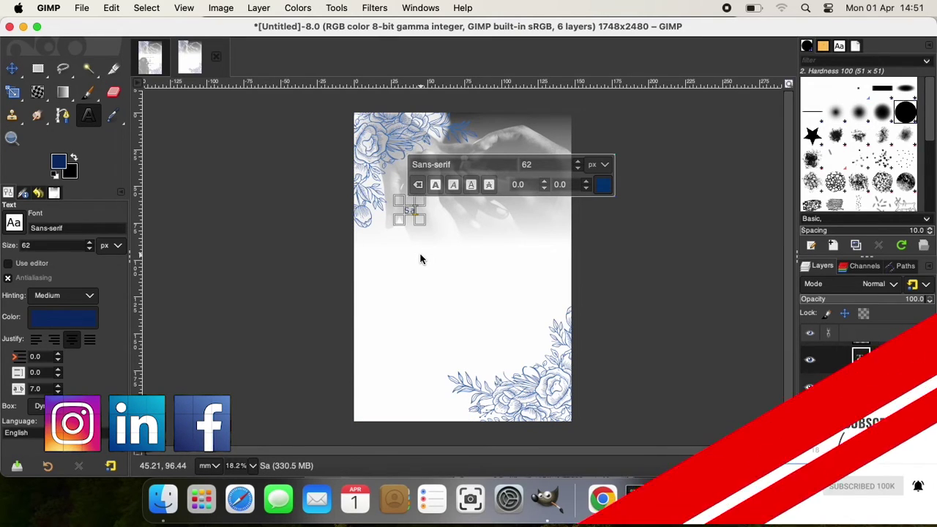
pyautogui.write('ve the Date')
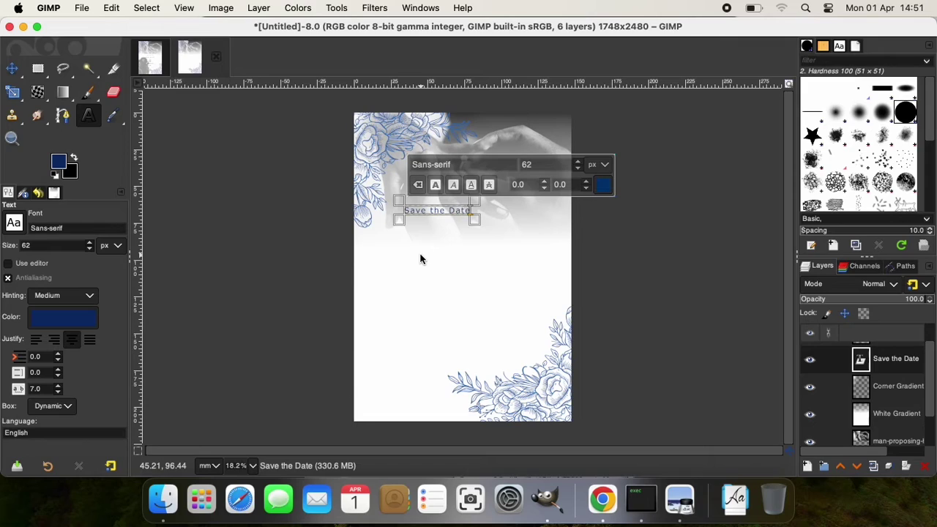
# Set the title to Edwardian Script ITC Semi-Expanded at size 250
pyautogui.press('super+a')
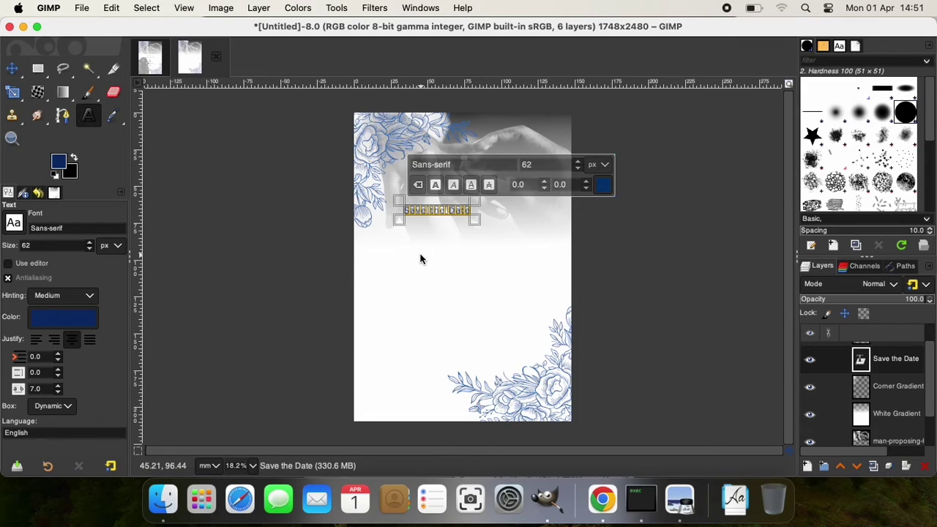
pyautogui.click(467, 165)
pyautogui.press('super+a')
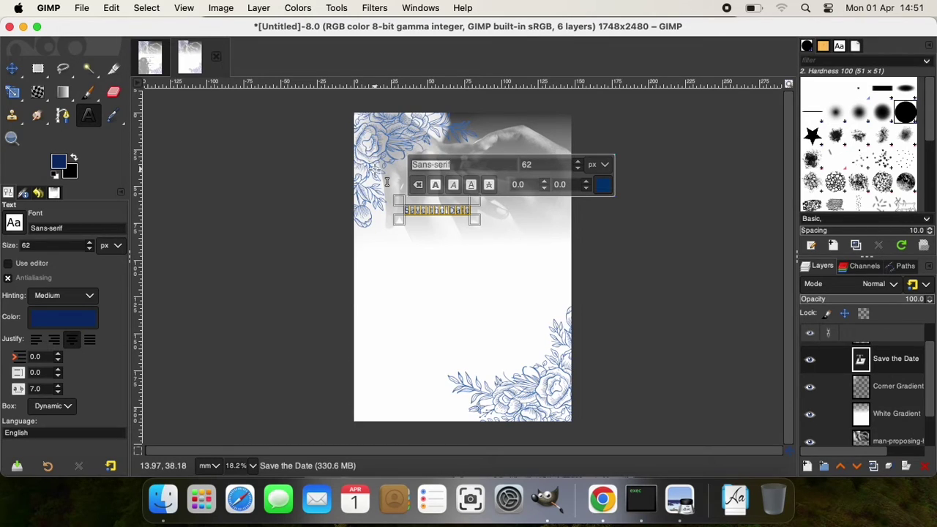
pyautogui.write('E')
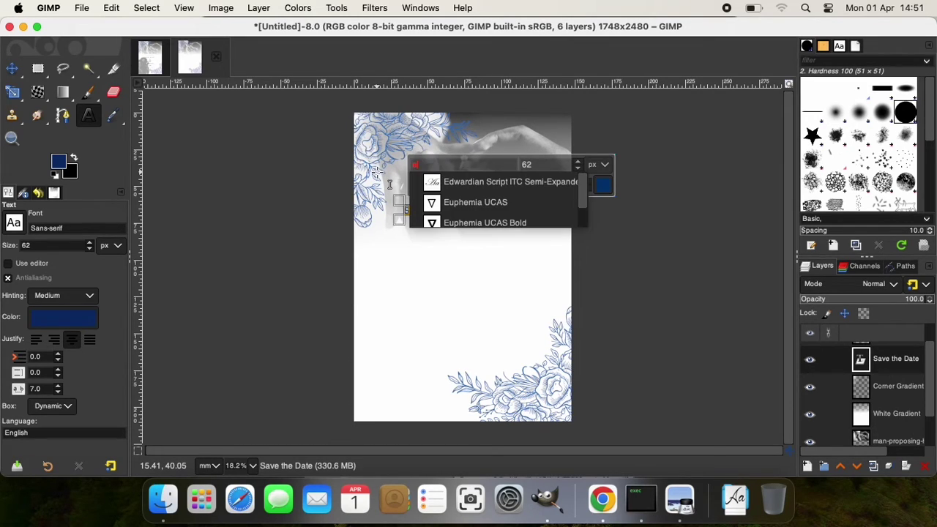
pyautogui.click(447, 179)
pyautogui.press('Tab')
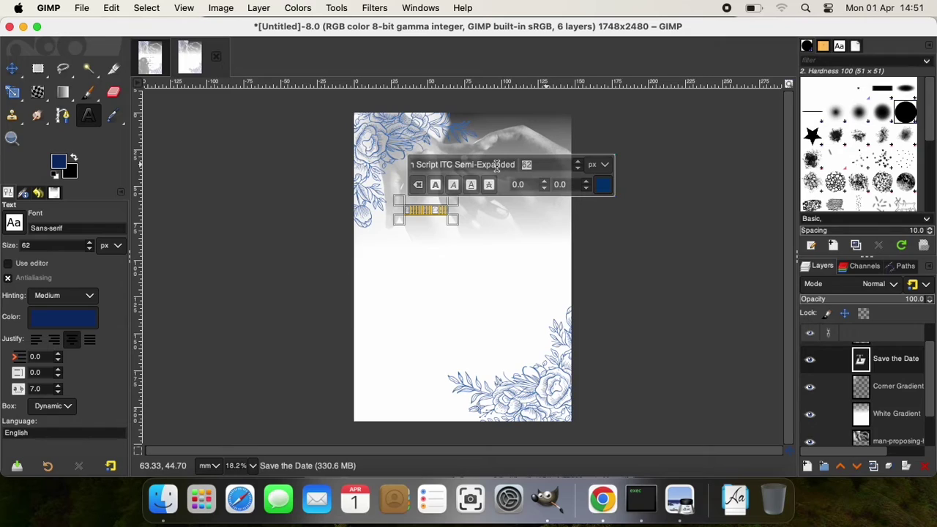
pyautogui.write('2')
pyautogui.press('Return')
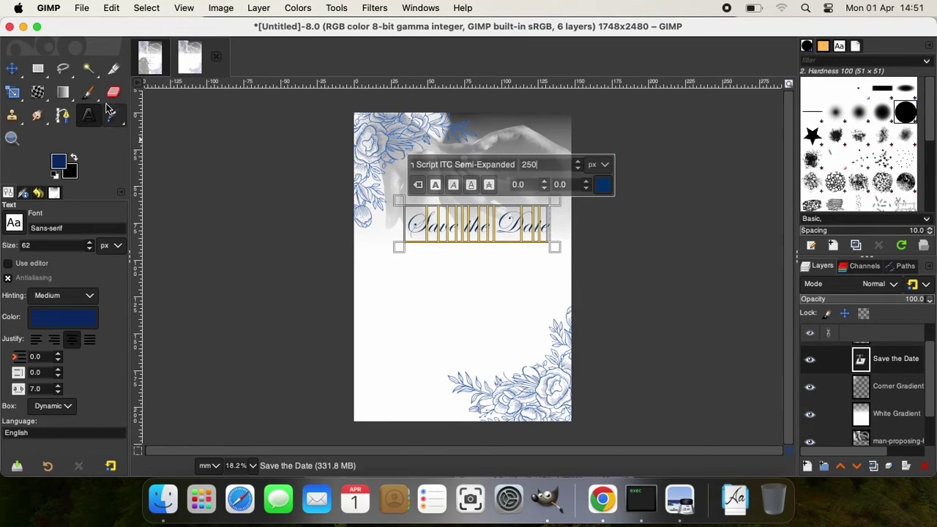
# Add a vertical guide at 50% of the page width
pyautogui.click(12, 69)
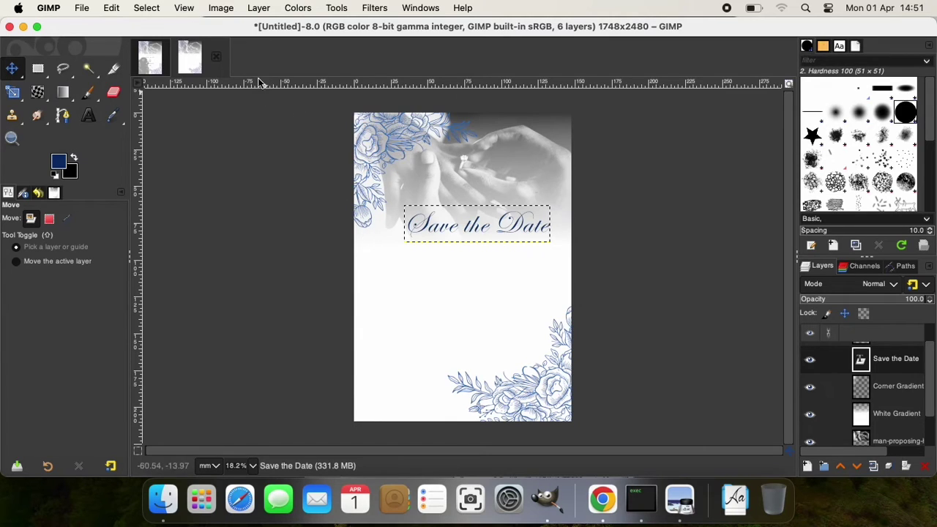
pyautogui.click(221, 8)
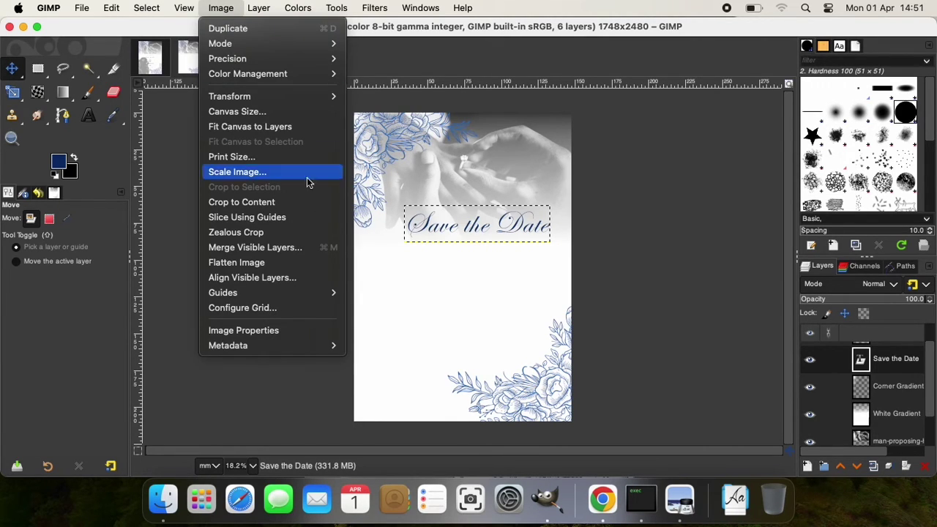
pyautogui.moveTo(322, 300)
pyautogui.click(405, 292)
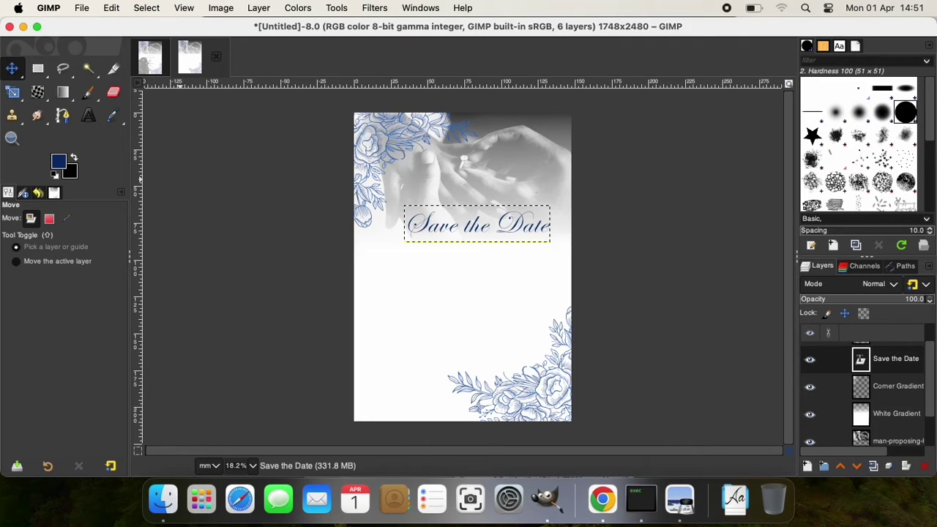
pyautogui.click(645, 507)
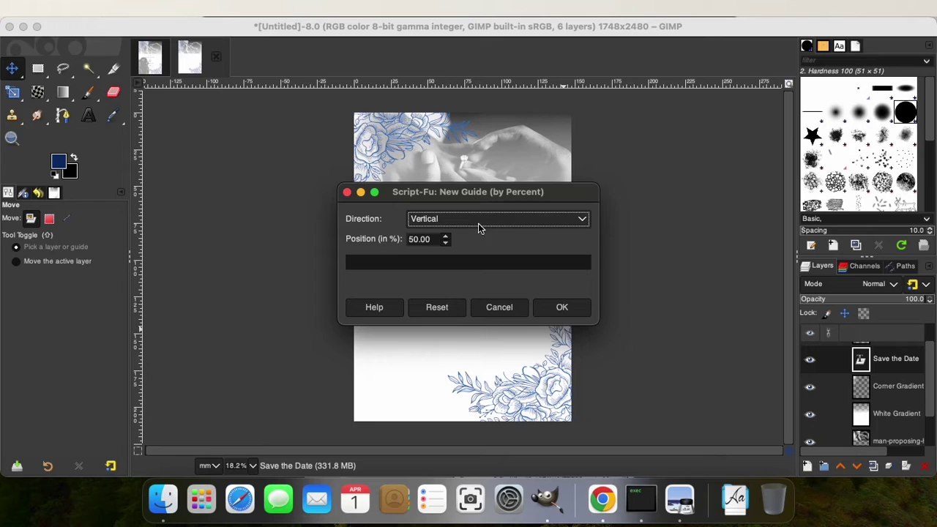
pyautogui.click(564, 307)
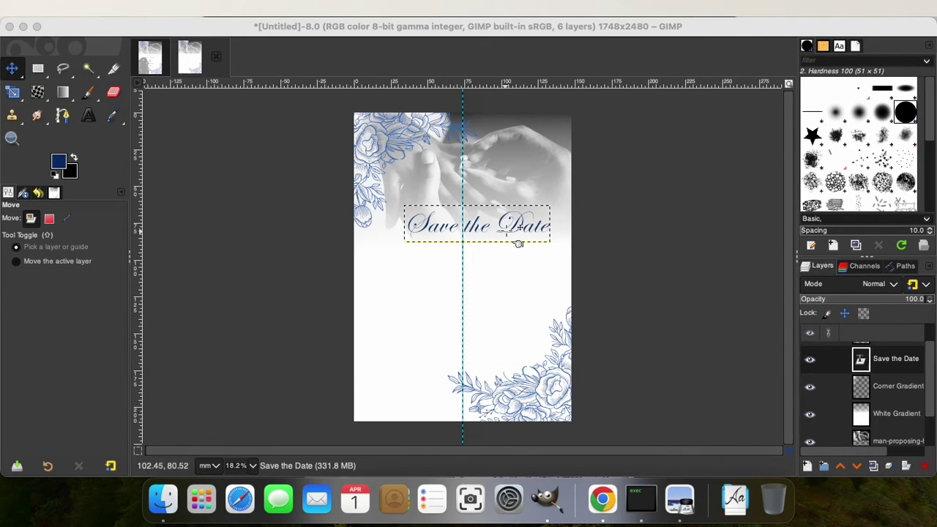
# Slide the 'Save the Date' title left so it is centred on the guide
pyautogui.scroll(3, 512, 234)
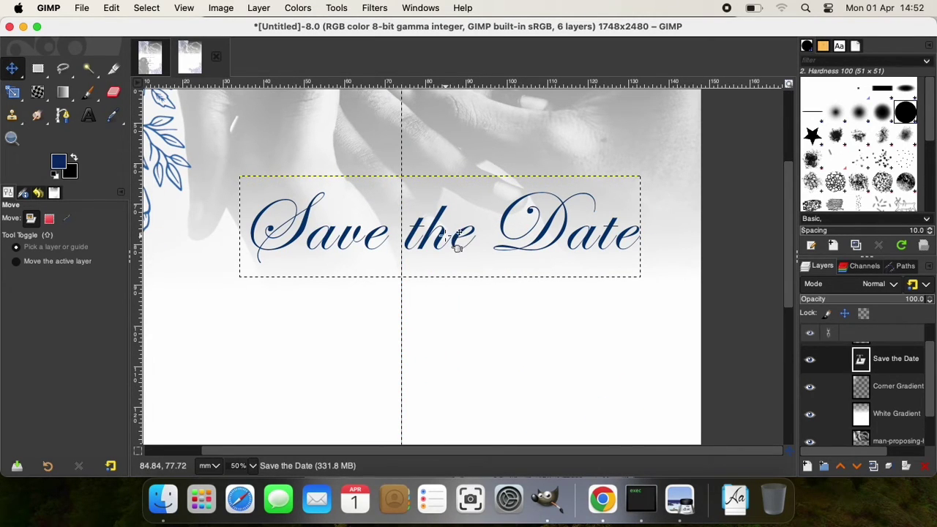
pyautogui.moveTo(454, 247); pyautogui.dragTo(419, 244)
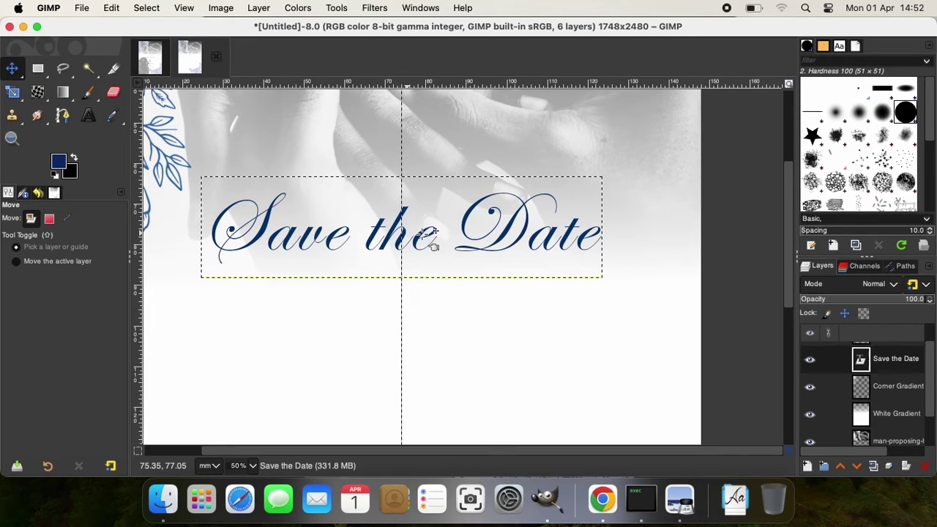
pyautogui.scroll(2, 435, 272)
pyautogui.scroll(-3, 433, 267)
pyautogui.scroll(-1, 431, 269)
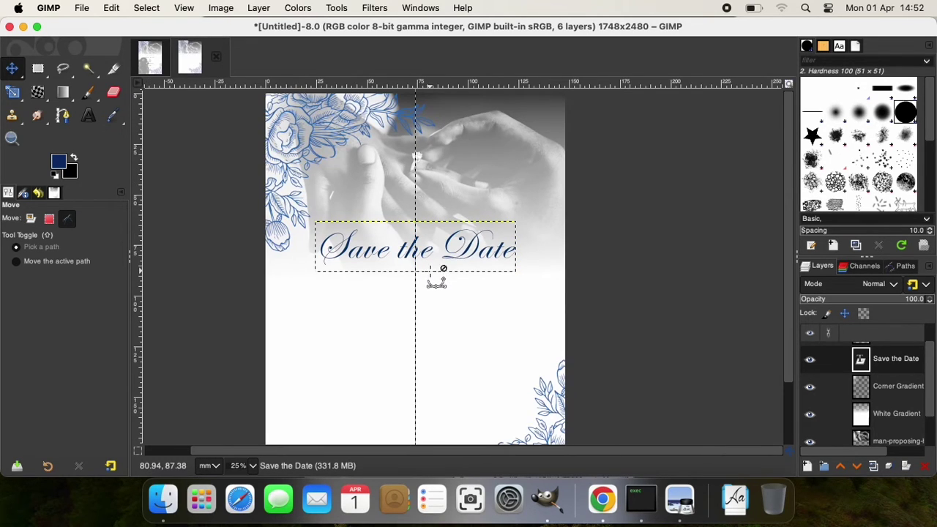
pyautogui.scroll(-2, 439, 312)
pyautogui.scroll(1, 435, 311)
pyautogui.scroll(-2, 436, 312)
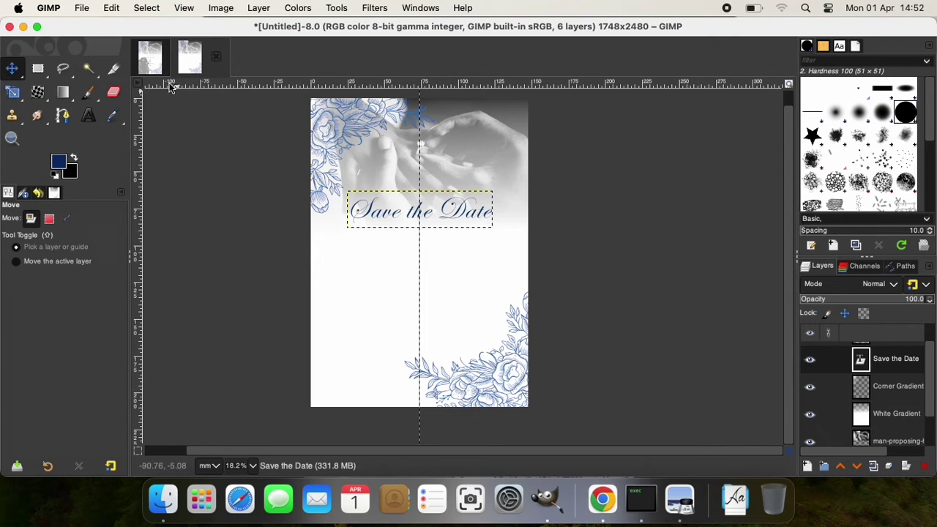
pyautogui.click(190, 59)
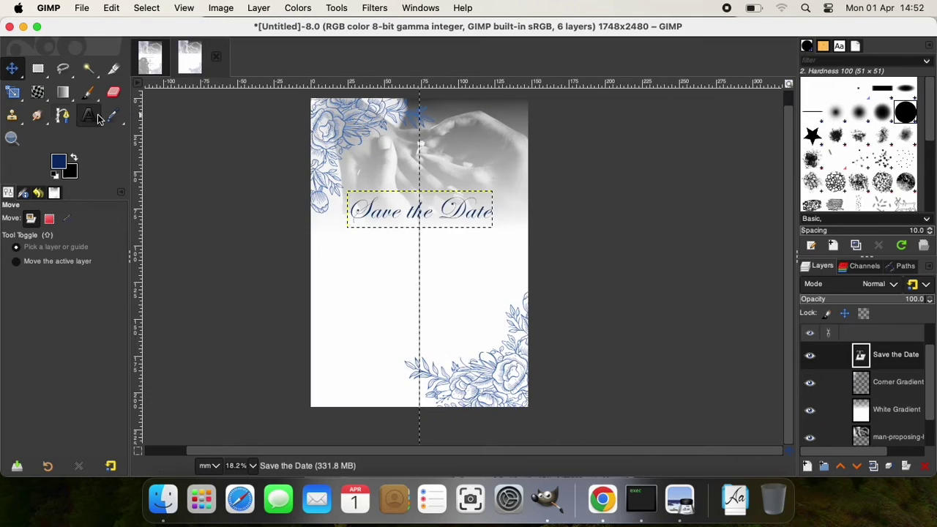
# Add a bold 'WE'RE GETTING MARRIED' line just under the title
pyautogui.hotkey('alt', '1')
pyautogui.scroll(5, 423, 223)
pyautogui.scroll(-4, 435, 251)
pyautogui.press('t')
pyautogui.click(367, 205)
pyautogui.write("WE'RE GETTING MARRIED")
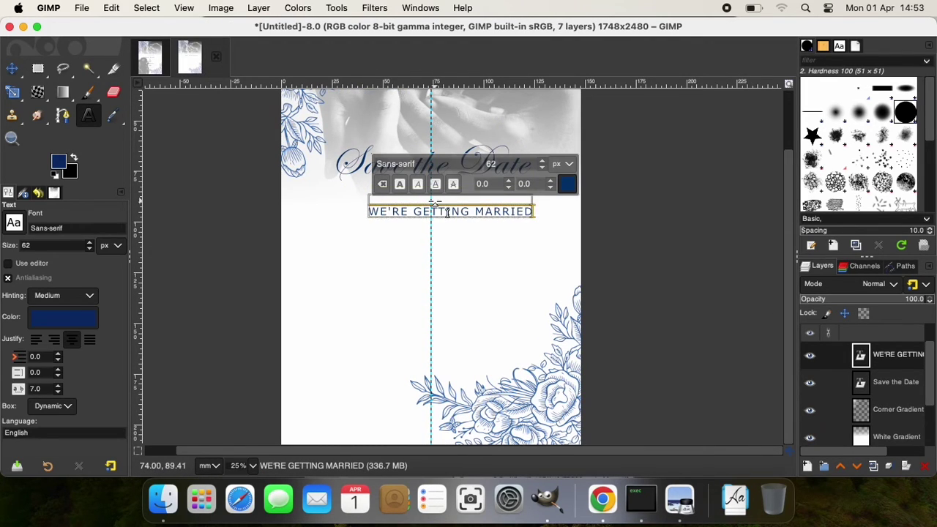
pyautogui.moveTo(367, 211); pyautogui.dragTo(533, 212)
pyautogui.click(400, 183)
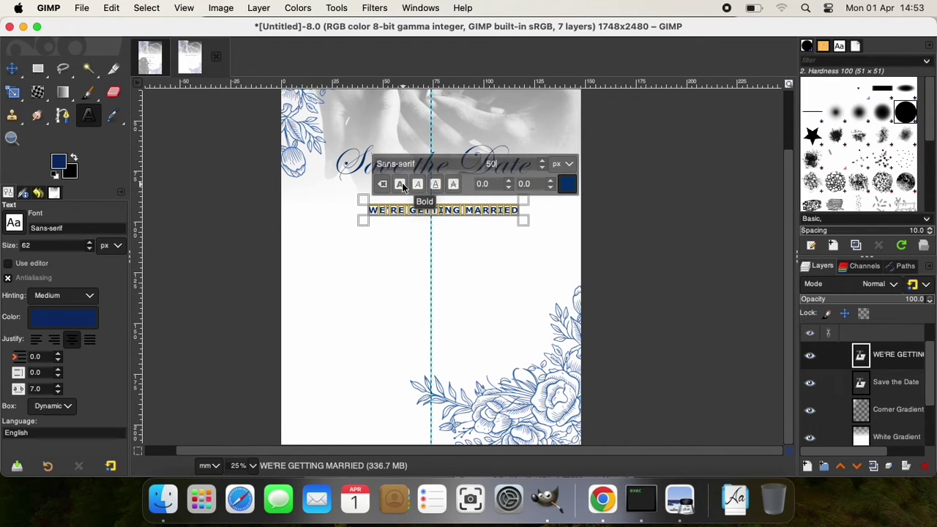
pyautogui.press('m')
pyautogui.moveTo(444, 231); pyautogui.dragTo(408, 208)
# Add the couple's names at size 75 and move them up under the tagline
pyautogui.press('t')
pyautogui.click(346, 227)
pyautogui.write('TAWANDA')
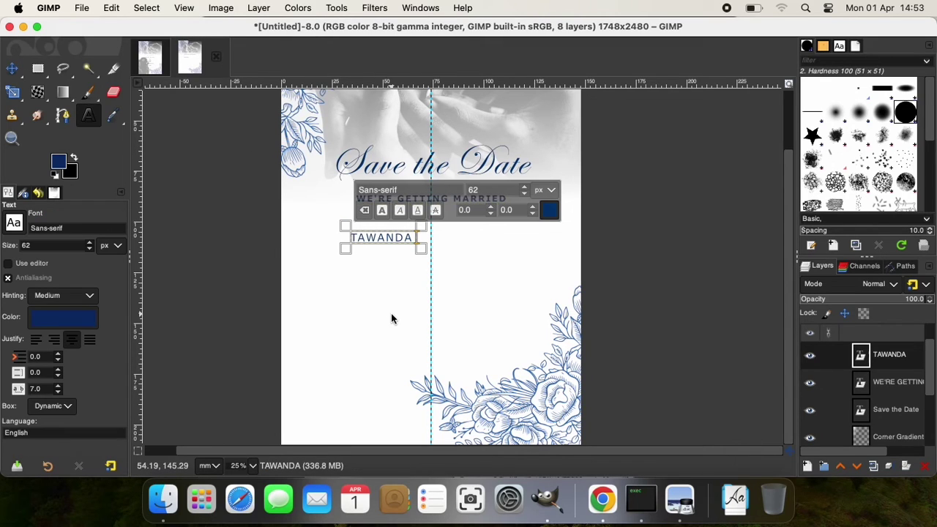
pyautogui.write(' & LINN')
pyautogui.hotkey('ctrl', 'a')
pyautogui.doubleClick(473, 189)
pyautogui.write('75')
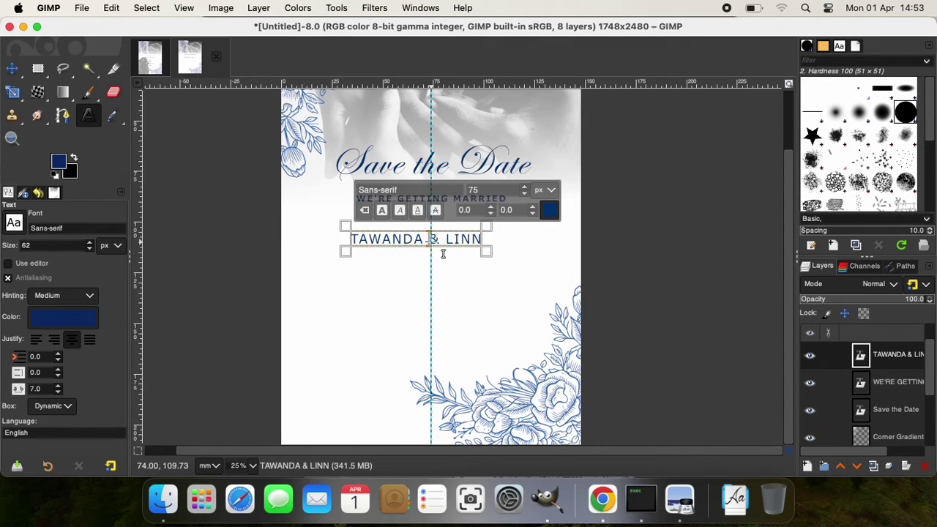
pyautogui.click(426, 191)
pyautogui.write('SignPaint')
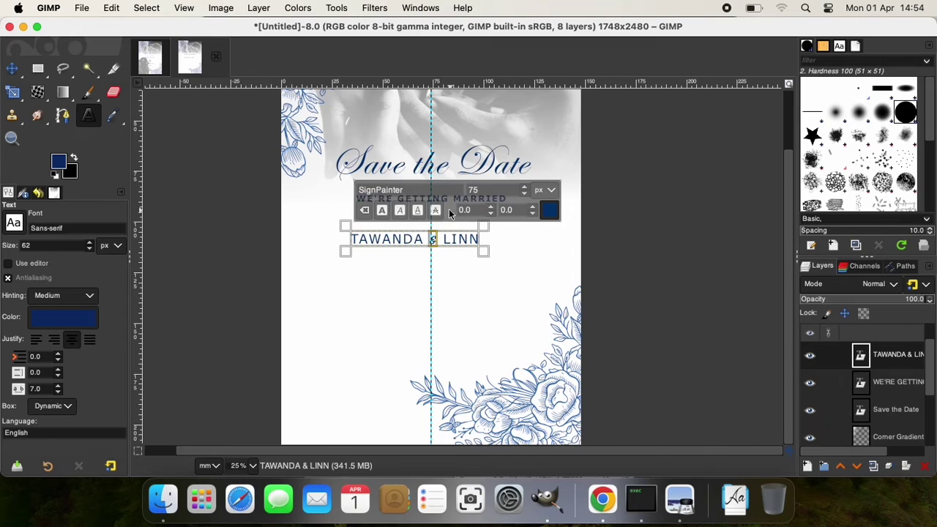
pyautogui.click(448, 236)
pyautogui.press('Escape')
pyautogui.press('m')
pyautogui.moveTo(462, 241); pyautogui.dragTo(477, 234)
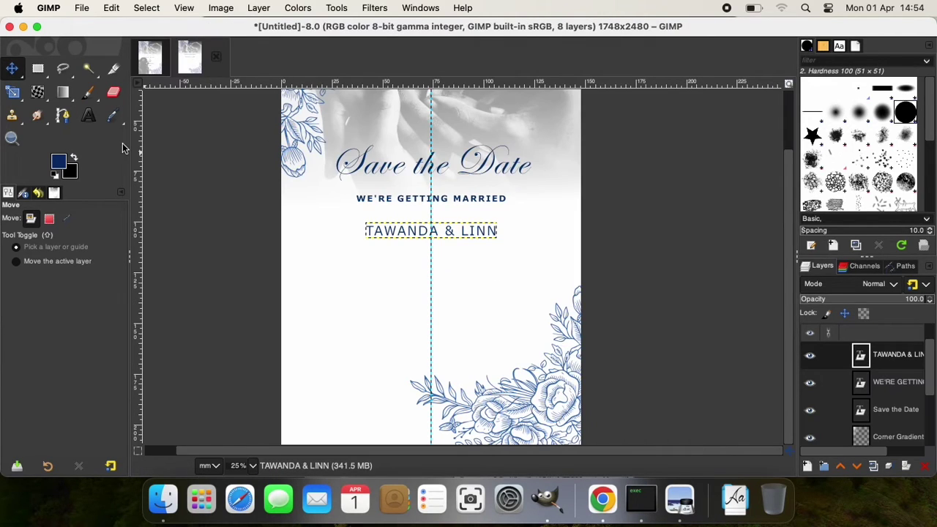
# Add the date '21 / Apr 24' as stacked lines below the names and make it bold
pyautogui.press('t')
pyautogui.click(424, 254)
pyautogui.write('21')
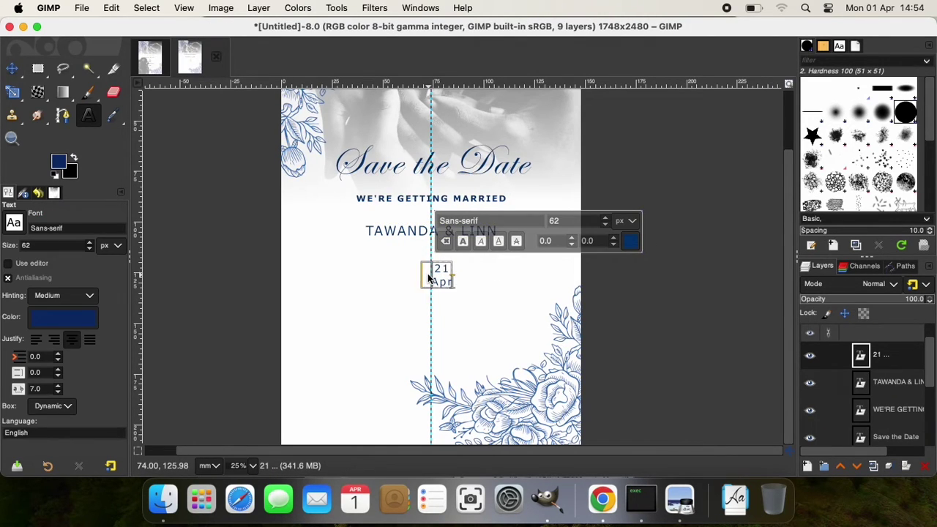
pyautogui.press('Return')
pyautogui.write('Apr')
pyautogui.press('Return')
pyautogui.write('24')
pyautogui.hotkey('ctrl', 'a')
pyautogui.click(463, 240)
pyautogui.press('Escape')
# Change the tagline's font to Montserrat
pyautogui.press('m')
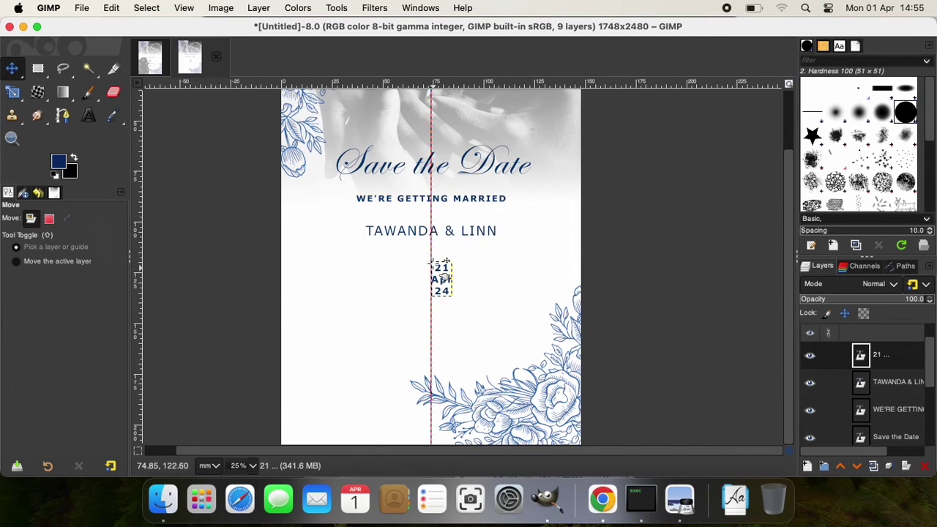
pyautogui.scroll(4, 431, 316)
pyautogui.scroll(-3, 432, 318)
pyautogui.press('t')
pyautogui.click(402, 268)
pyautogui.hotkey('ctrl', 'a')
pyautogui.click(366, 215)
pyautogui.write('Montserrat')
pyautogui.click(385, 243)
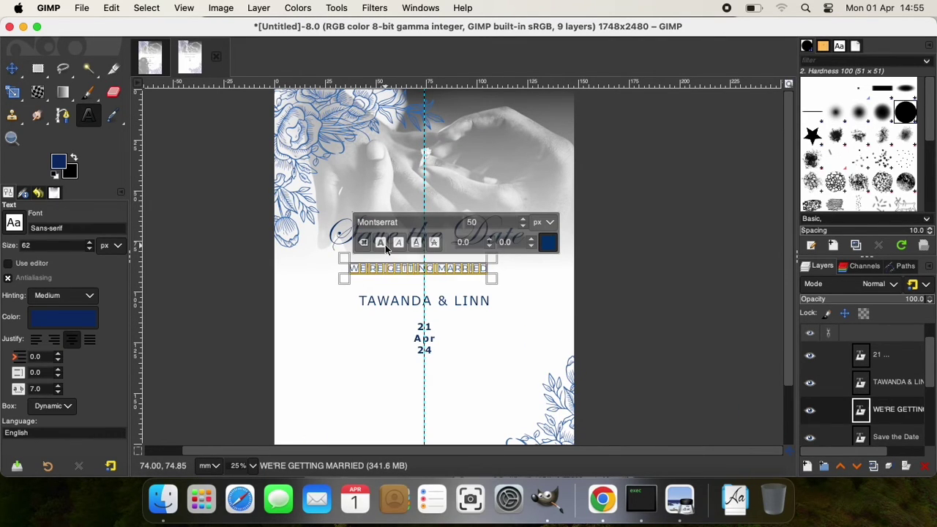
pyautogui.press('Escape')
# Reapply Montserrat to the whole tagline text
pyautogui.press('m')
pyautogui.press('t')
pyautogui.click(410, 268)
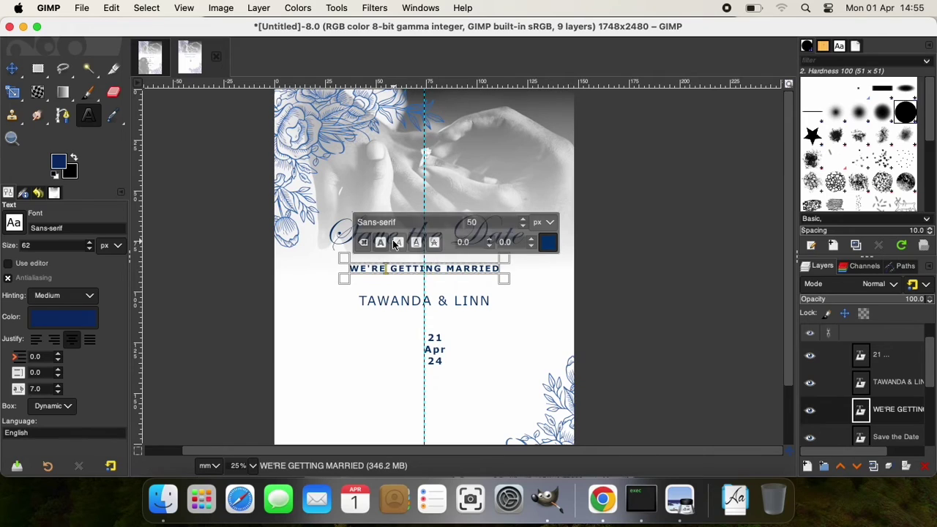
pyautogui.hotkey('ctrl', 'a')
pyautogui.click(366, 222)
pyautogui.write('mont')
pyautogui.click(399, 239)
pyautogui.press('Escape')
# Move the date block down below the names
pyautogui.press('m')
pyautogui.scroll(2, 445, 274)
pyautogui.click(447, 356)
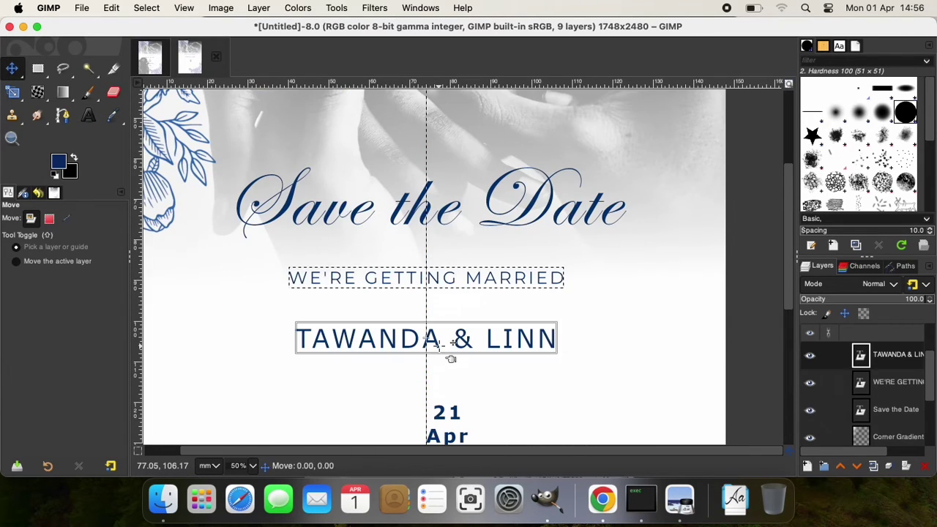
pyautogui.scroll(-3, 447, 356)
pyautogui.moveTo(458, 290); pyautogui.dragTo(437, 277)
pyautogui.scroll(-2, 437, 277)
# Add a size-36 venue block: 'GREENWOOD PARK' over 'CORNER 8TH STREET & H. CHITE'
pyautogui.press('t')
pyautogui.click(347, 296)
pyautogui.write('GREENWOO')
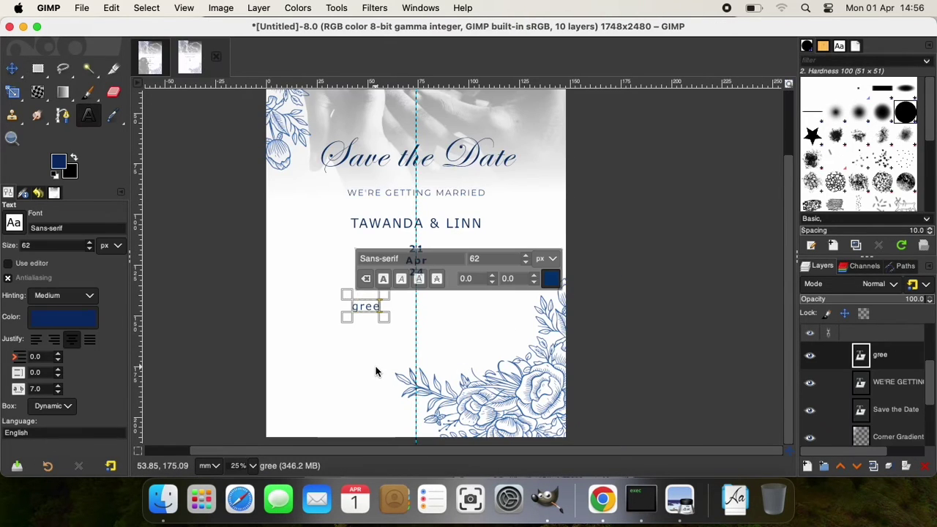
pyautogui.write('D PARK')
pyautogui.press('Return')
pyautogui.write('CORNER 8TH STREET & H. CHITE')
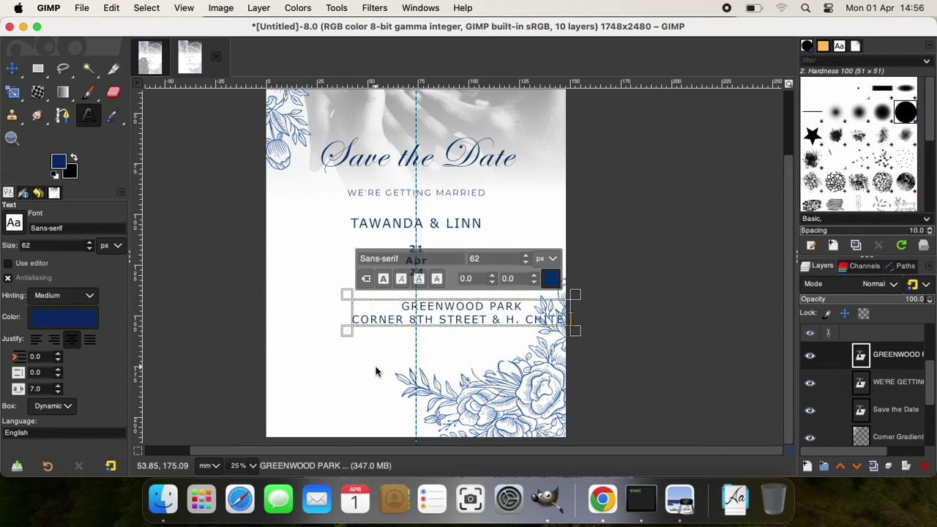
pyautogui.hotkey('ctrl', 'a')
pyautogui.doubleClick(479, 257)
pyautogui.write('36')
pyautogui.press('Return')
pyautogui.press('Escape')
# Move the venue block just below the date
pyautogui.press('m')
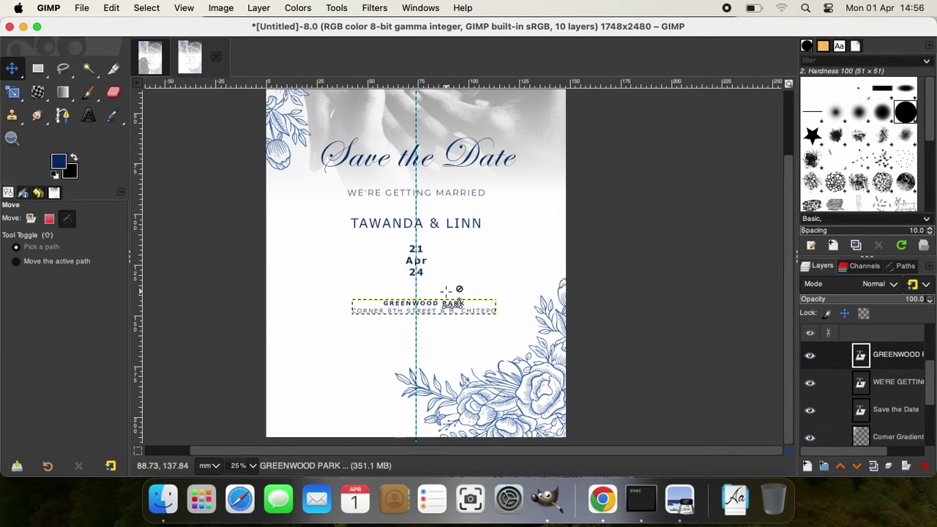
pyautogui.scroll(3, 447, 289)
pyautogui.moveTo(452, 330); pyautogui.dragTo(430, 318)
pyautogui.scroll(-2, 362, 352)
# Add a size-36 RSVP line with the phone number, making the 'RSVP:' label bold and italic
pyautogui.press('t')
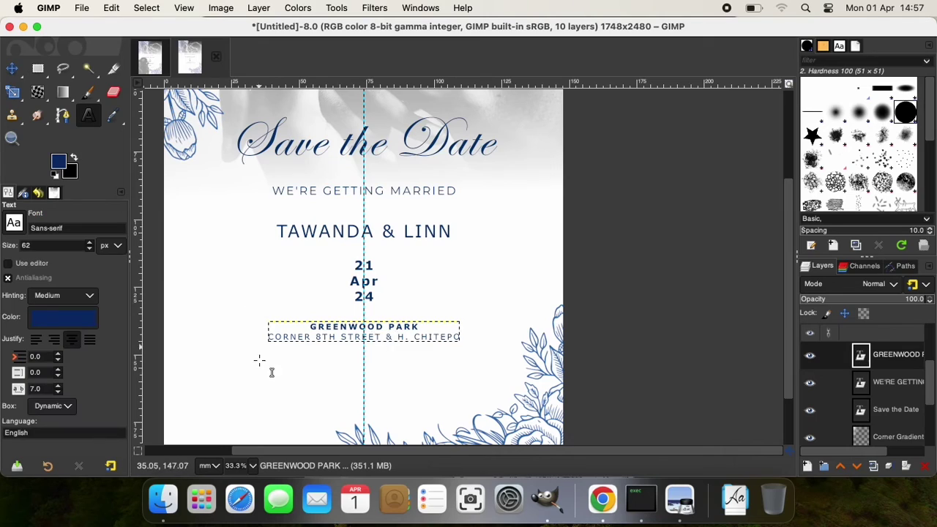
pyautogui.click(255, 368)
pyautogui.write('RSVP: +263 123 456 789')
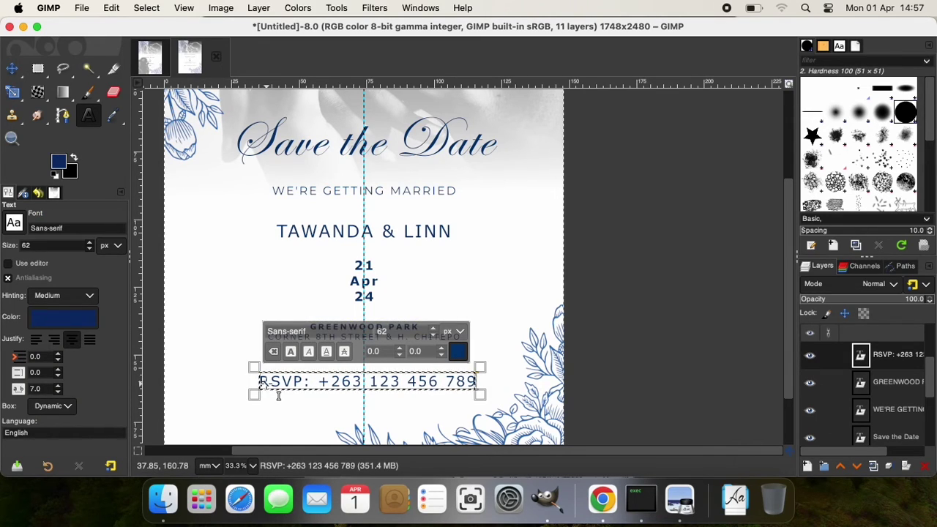
pyautogui.hotkey('ctrl', 'a')
pyautogui.doubleClick(382, 330)
pyautogui.write('36')
pyautogui.press('Return')
pyautogui.moveTo(260, 377); pyautogui.dragTo(293, 377)
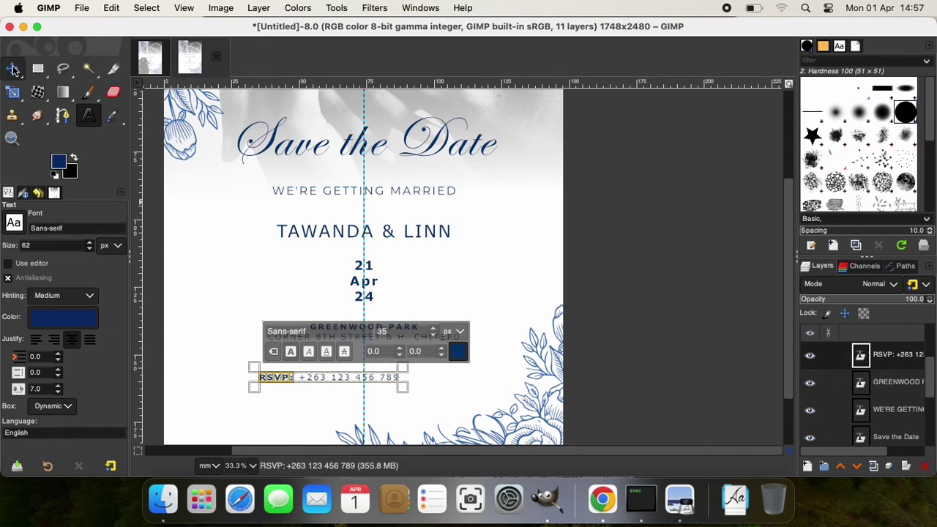
pyautogui.hotkey('ctrl', 'b')
pyautogui.hotkey('ctrl', 'i')
pyautogui.press('Escape')
pyautogui.press('m')
pyautogui.scroll(-2, 286, 395)
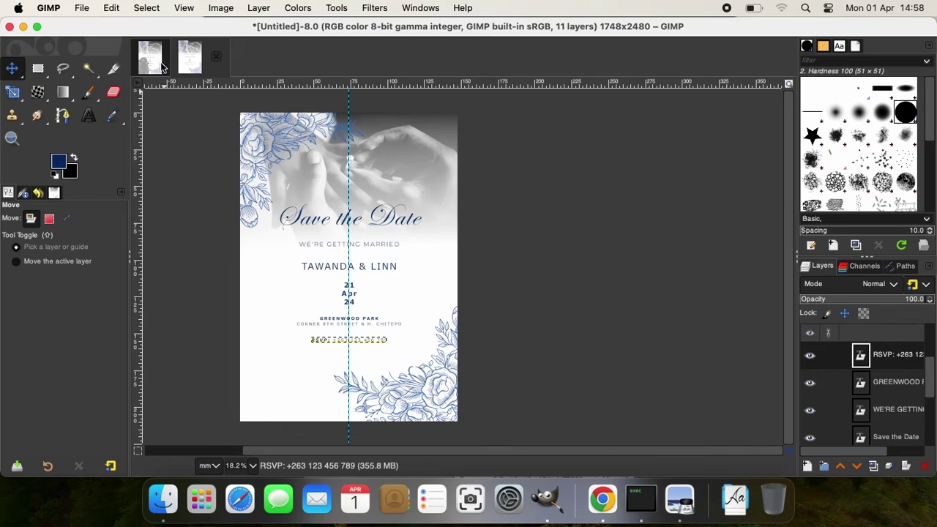
# Compare with the reference invitation, then drop Untitled.png onto the invitation as a new layer
pyautogui.click(158, 66)
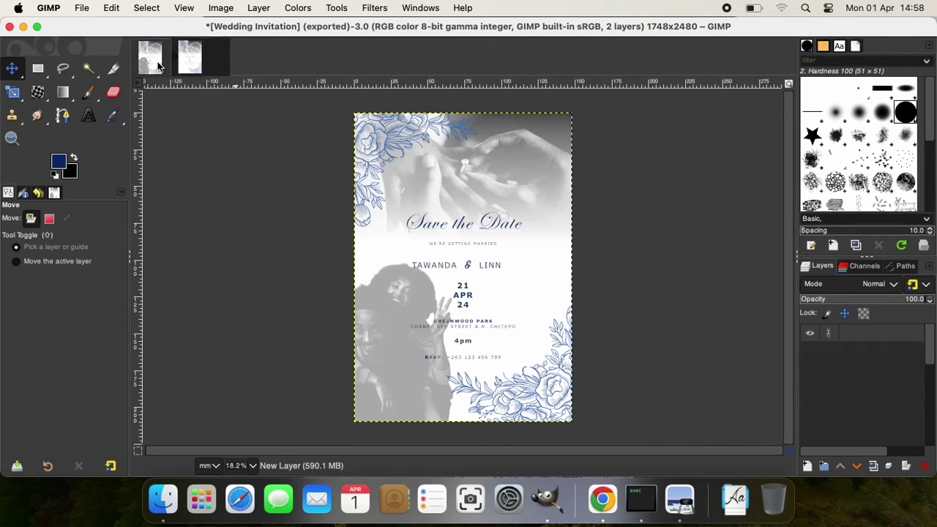
pyautogui.click(215, 68)
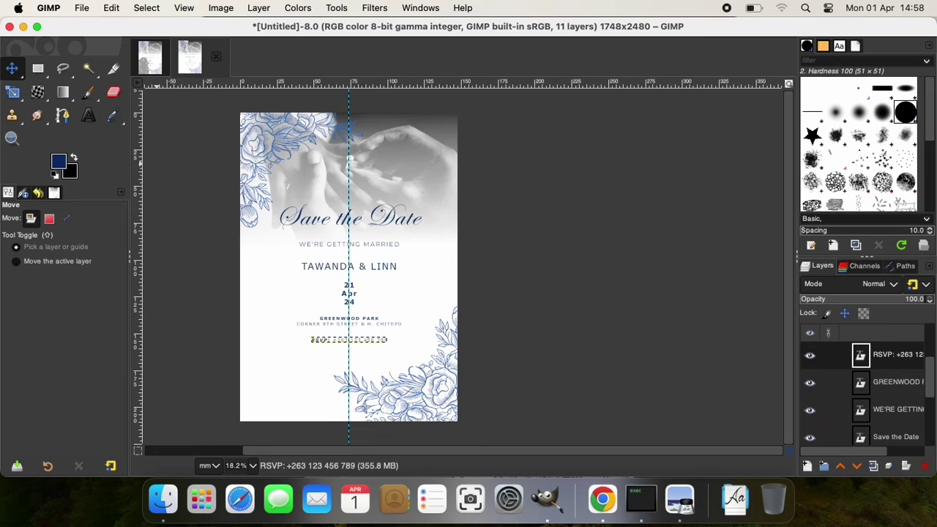
pyautogui.moveTo(4, 180); pyautogui.dragTo(351, 277)
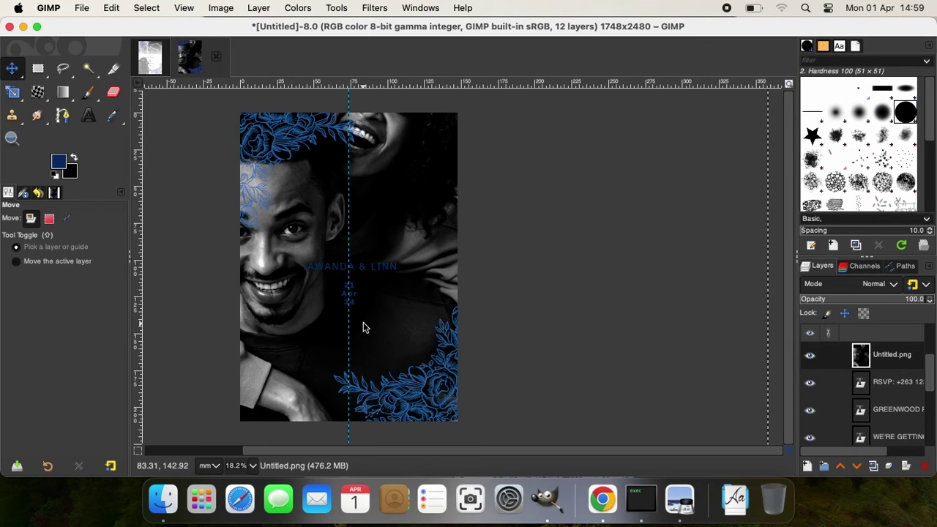
# Scale the couple photo down to 2082×1388 and place it in the page's lower-left area
pyautogui.click(12, 92)
pyautogui.click(447, 273)
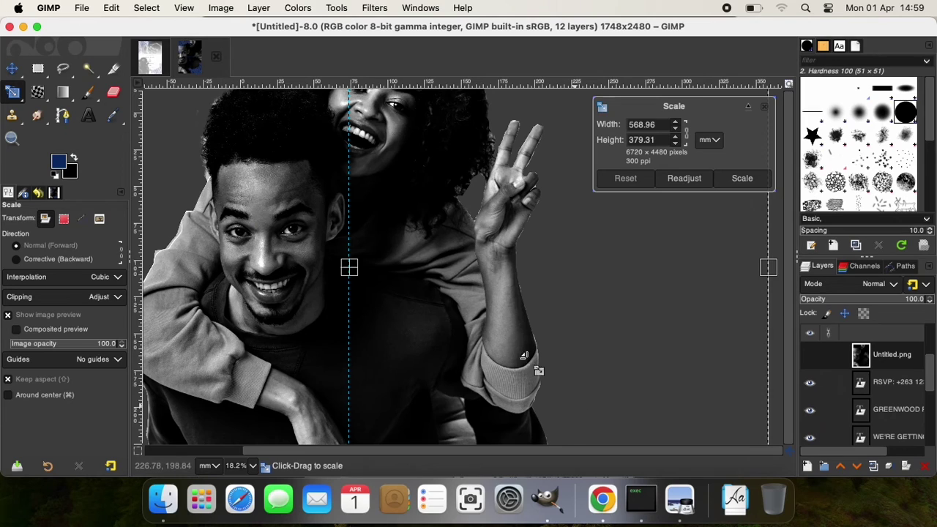
pyautogui.moveTo(539, 370); pyautogui.dragTo(401, 331)
pyautogui.moveTo(254, 233); pyautogui.dragTo(324, 323)
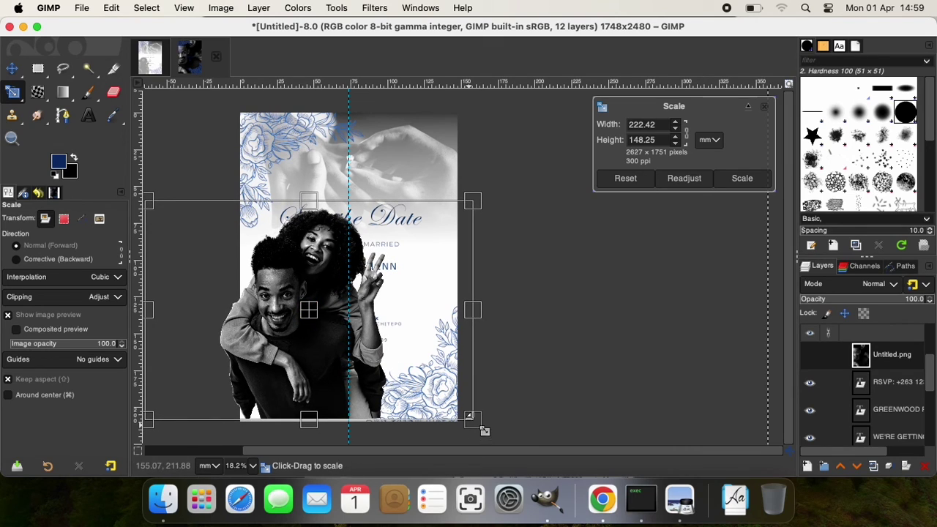
pyautogui.moveTo(474, 421); pyautogui.dragTo(439, 394)
pyautogui.moveTo(309, 308); pyautogui.dragTo(305, 333)
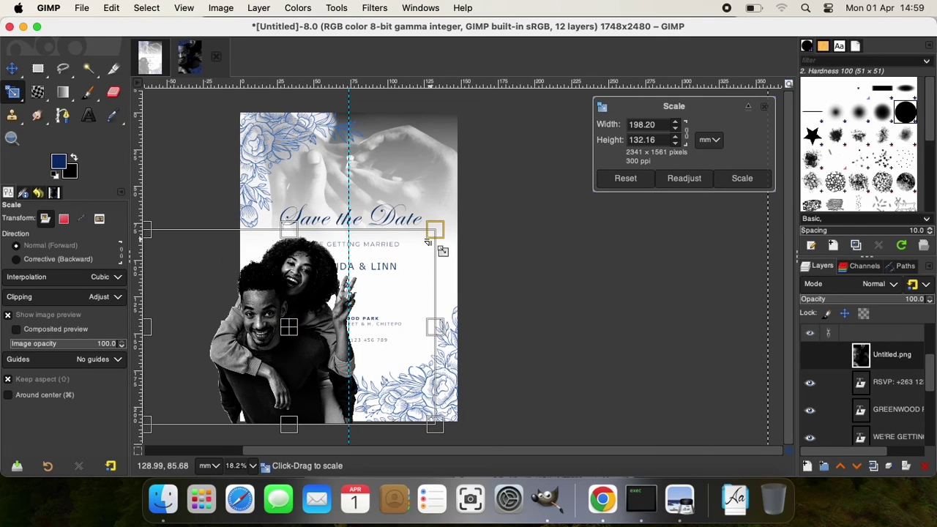
pyautogui.moveTo(437, 240); pyautogui.dragTo(402, 256)
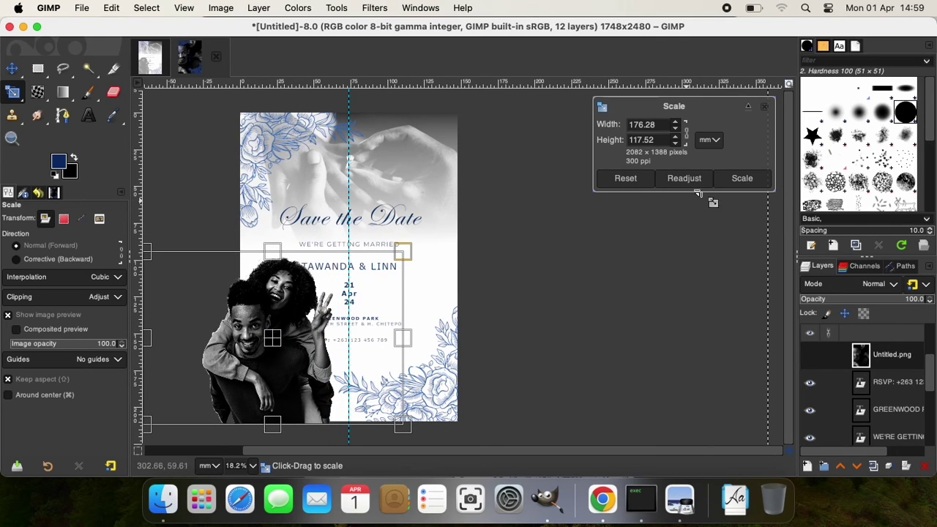
pyautogui.click(735, 179)
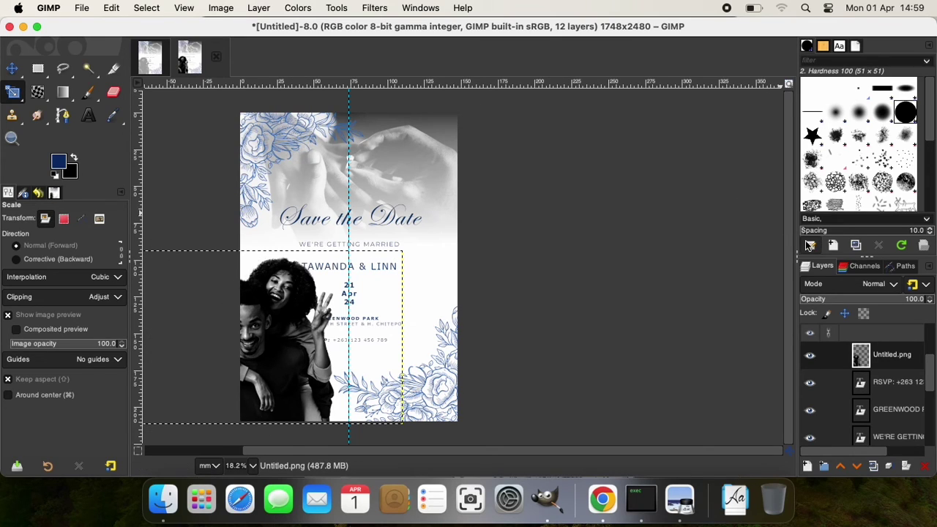
# Lower the couple photo layer's opacity to 70.0
pyautogui.click(929, 302)
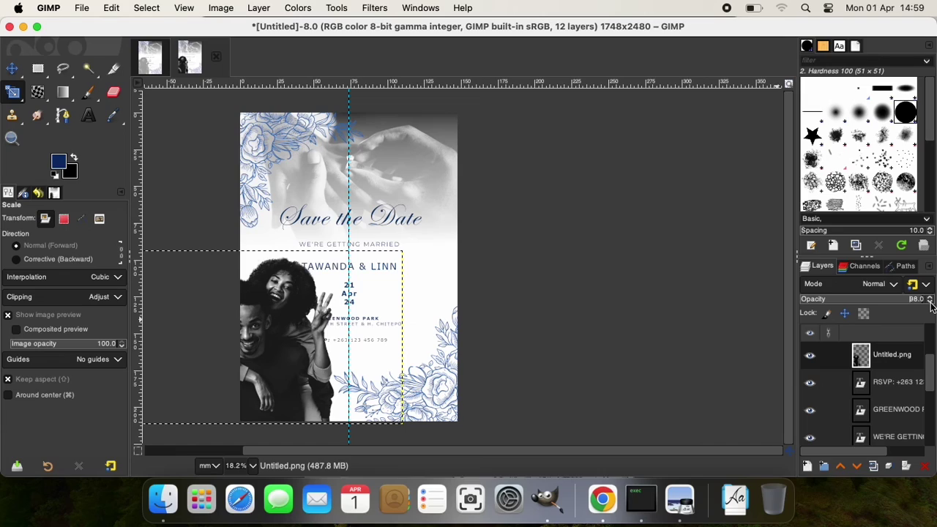
pyautogui.click(930, 302)
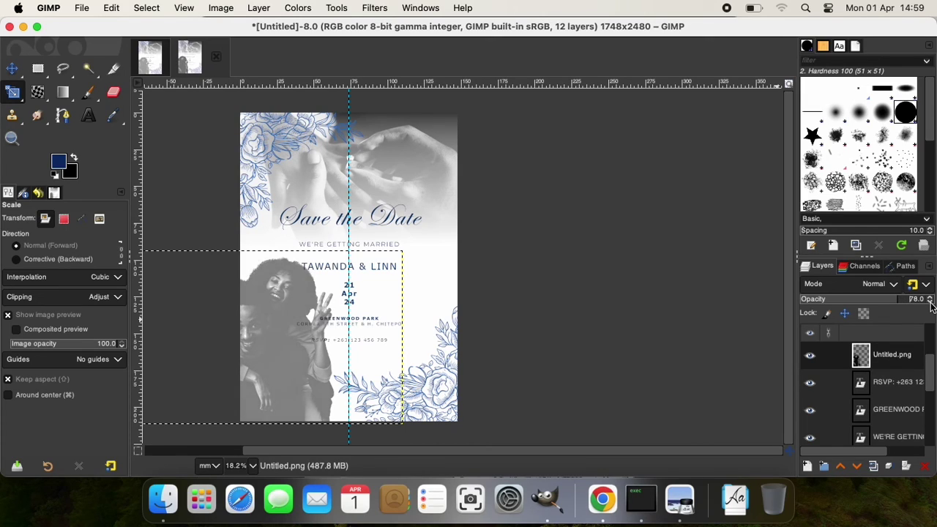
pyautogui.click(930, 302)
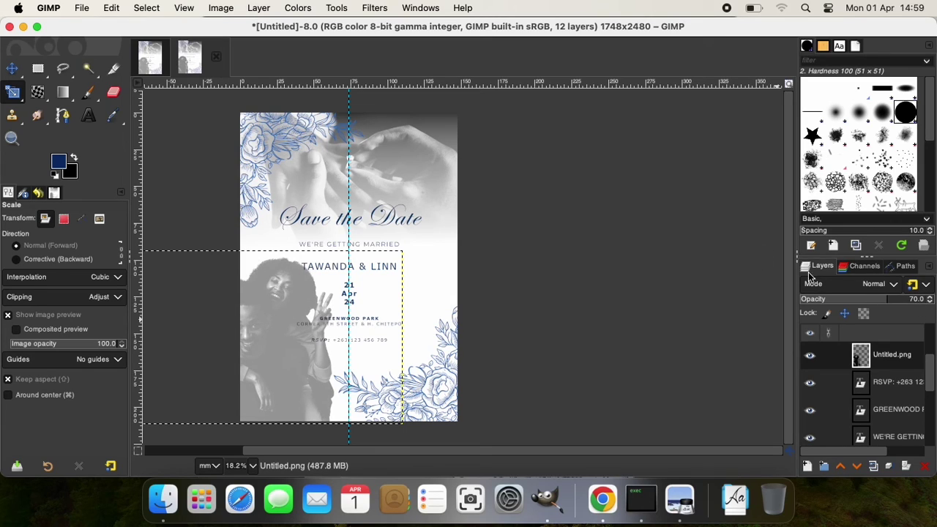
pyautogui.click(12, 68)
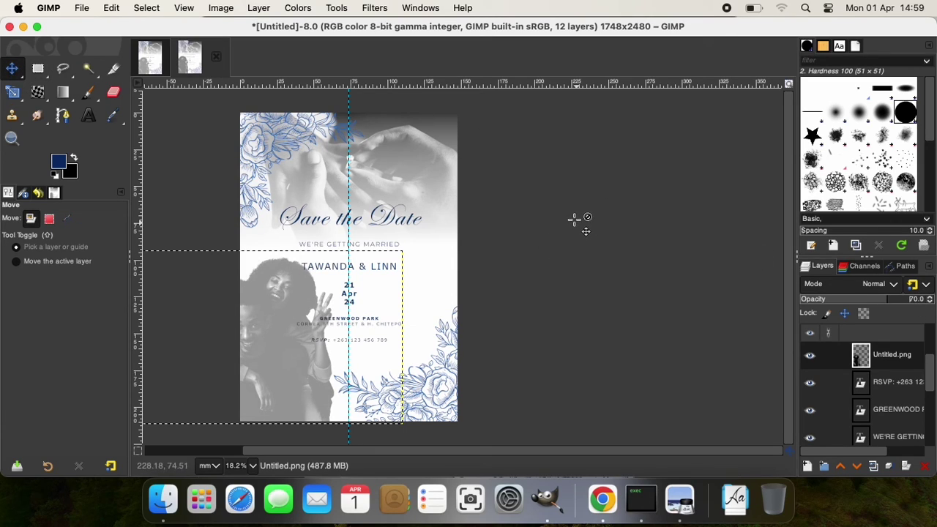